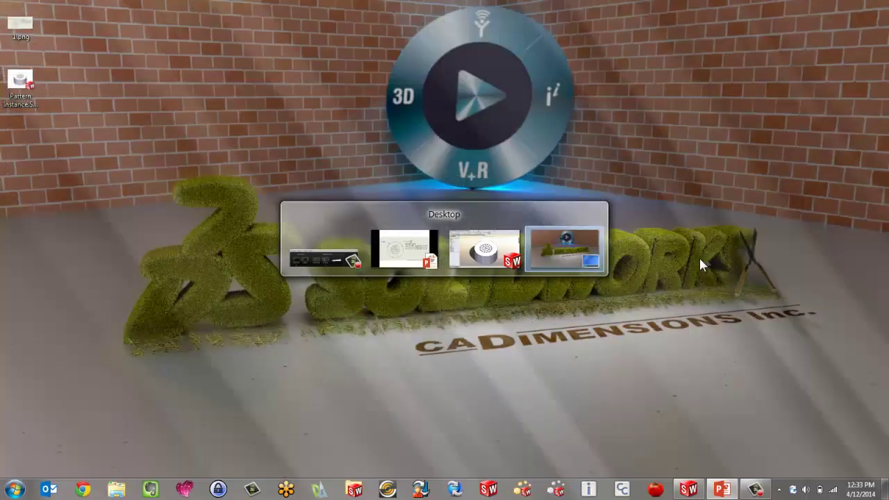
{"action": "key", "text": "alt+Tab"}
{"action": "key", "text": "alt+Tab"}
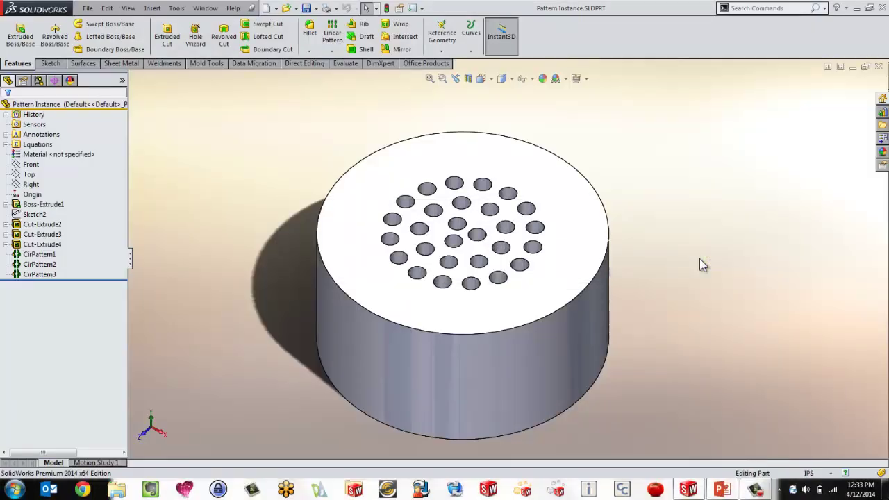
Roll the part back to just after the base extrusion and view the top face Normal To.
{"action": "middle_click_drag", "start_coordinate": [232, 177], "coordinate": [455, 262]}
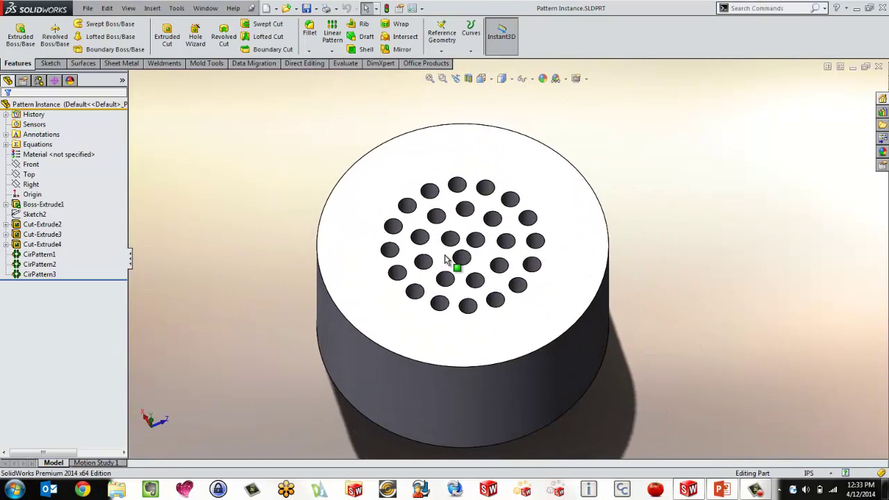
{"action": "left_click", "coordinate": [103, 279]}
{"action": "left_click_drag", "start_coordinate": [103, 278], "coordinate": [104, 210]}
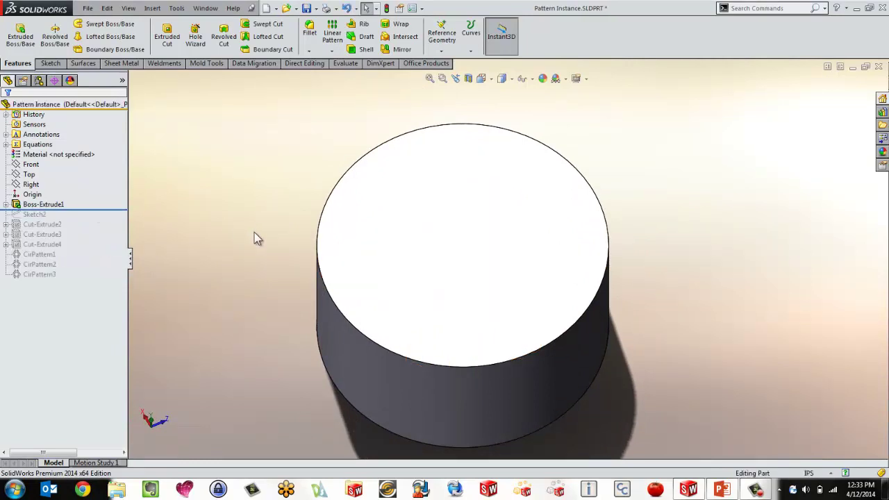
{"action": "middle_click_drag", "start_coordinate": [254, 232], "coordinate": [284, 219]}
{"action": "left_click", "coordinate": [457, 248]}
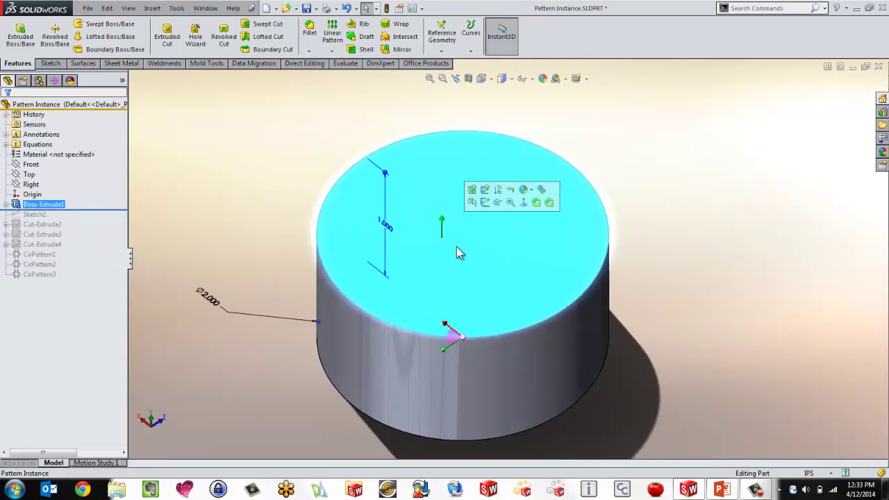
{"action": "key", "text": "ctrl+8"}
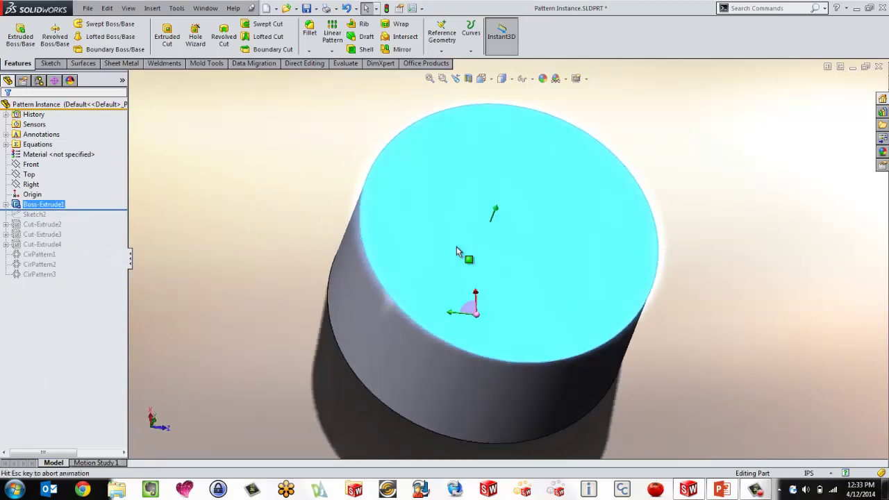
Roll forward to Sketch2, show it, and spread out its Ø1.000, Ø.600 and Ø.200 dimensions.
{"action": "left_click", "coordinate": [55, 224]}
{"action": "left_click_drag", "start_coordinate": [68, 210], "coordinate": [69, 219]}
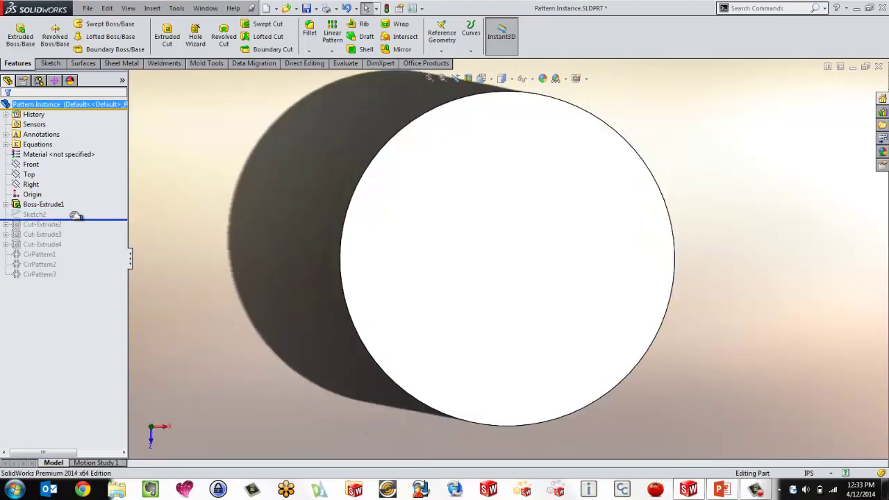
{"action": "left_click", "coordinate": [34, 215]}
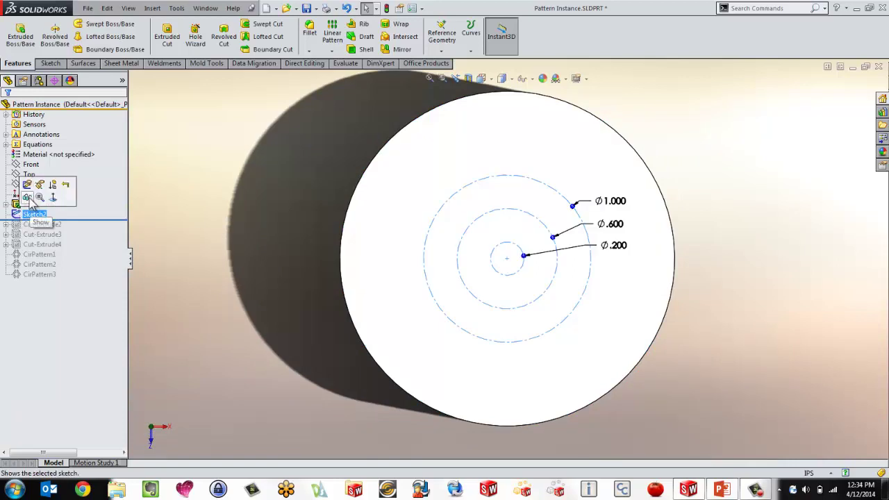
{"action": "left_click", "coordinate": [28, 198]}
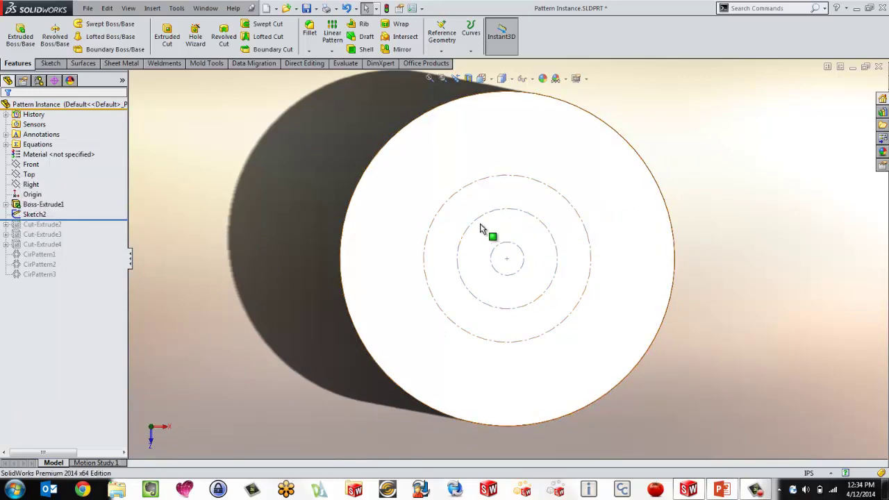
{"action": "left_click", "coordinate": [459, 247]}
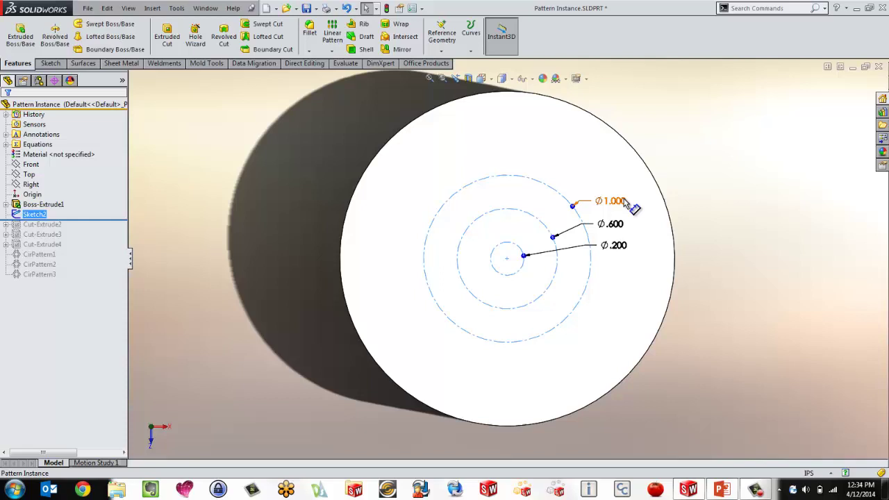
{"action": "left_click_drag", "start_coordinate": [627, 203], "coordinate": [699, 207]}
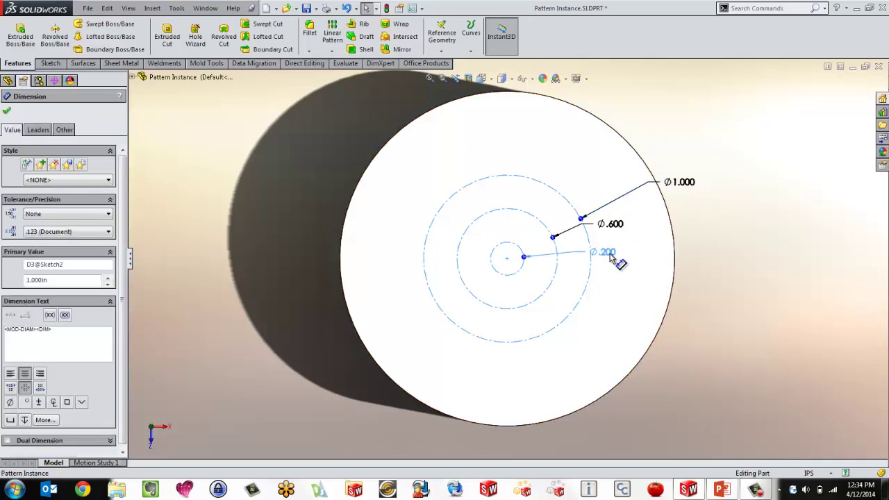
{"action": "mouse_move", "coordinate": [612, 257]}
{"action": "left_mouse_down"}
{"action": "mouse_move", "coordinate": [605, 250]}
{"action": "mouse_move", "coordinate": [647, 229]}
{"action": "left_mouse_up"}
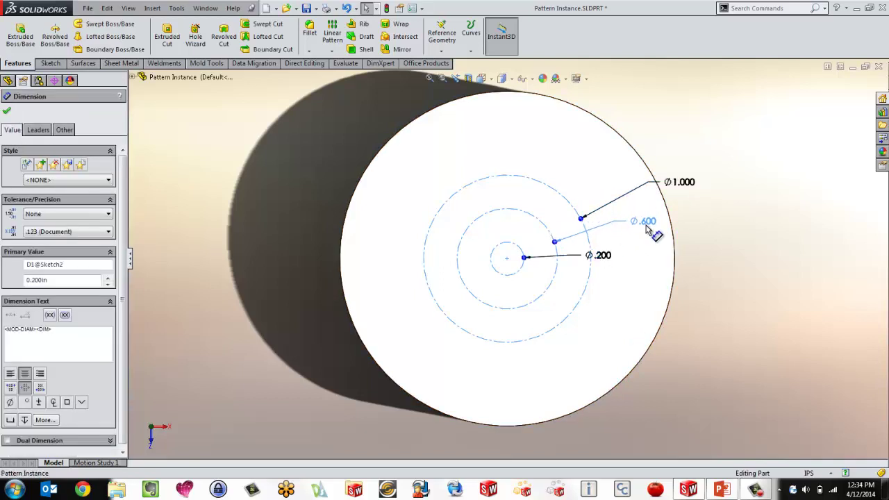
{"action": "left_click", "coordinate": [772, 169]}
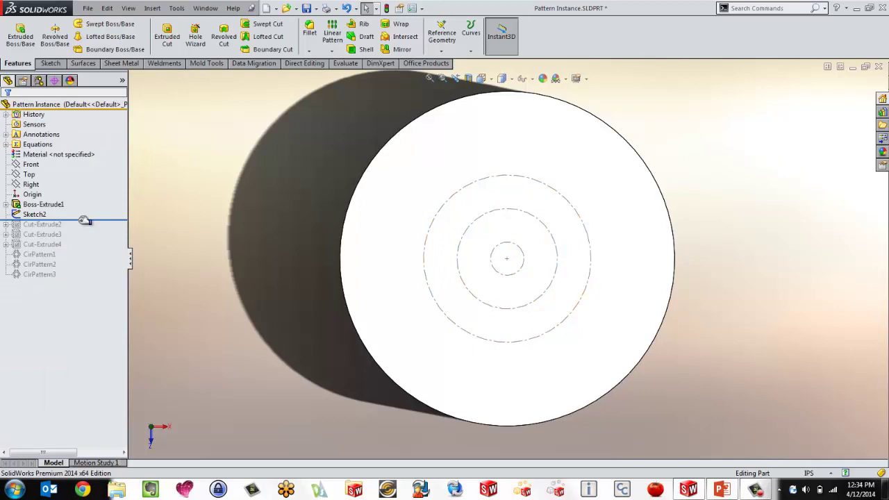
Drag the rollback bar to the bottom of the tree and rebuild with all three patterns cut.
{"action": "mouse_move", "coordinate": [85, 220]}
{"action": "left_mouse_down"}
{"action": "mouse_move", "coordinate": [28, 230]}
{"action": "mouse_move", "coordinate": [88, 230]}
{"action": "mouse_move", "coordinate": [80, 250]}
{"action": "mouse_move", "coordinate": [88, 254]}
{"action": "mouse_move", "coordinate": [86, 280]}
{"action": "left_mouse_up"}
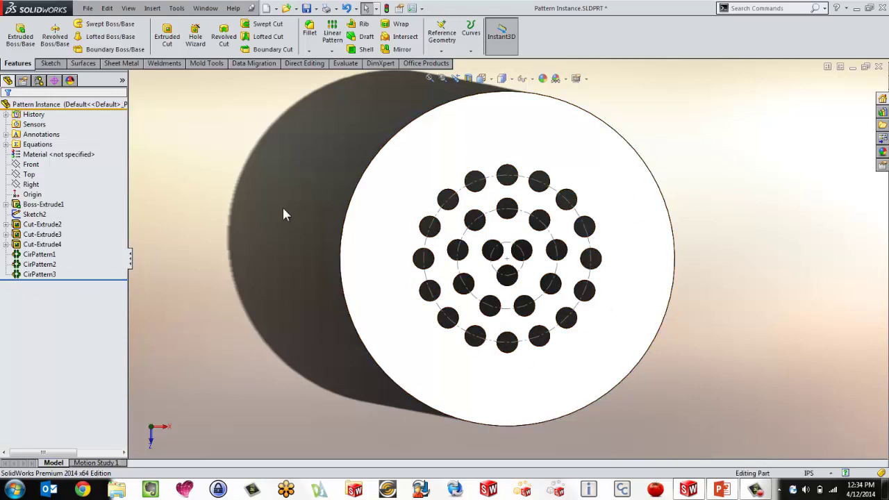
{"action": "left_click", "coordinate": [35, 214]}
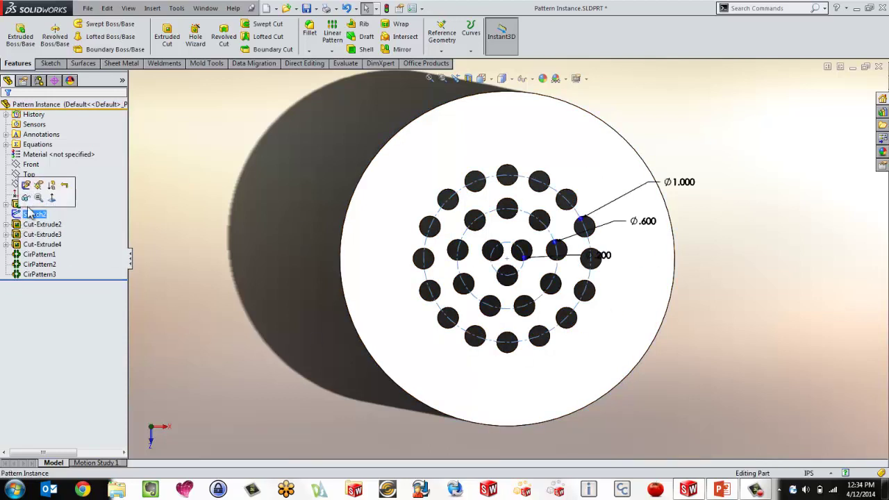
{"action": "left_click", "coordinate": [43, 204]}
{"action": "left_click", "coordinate": [181, 191]}
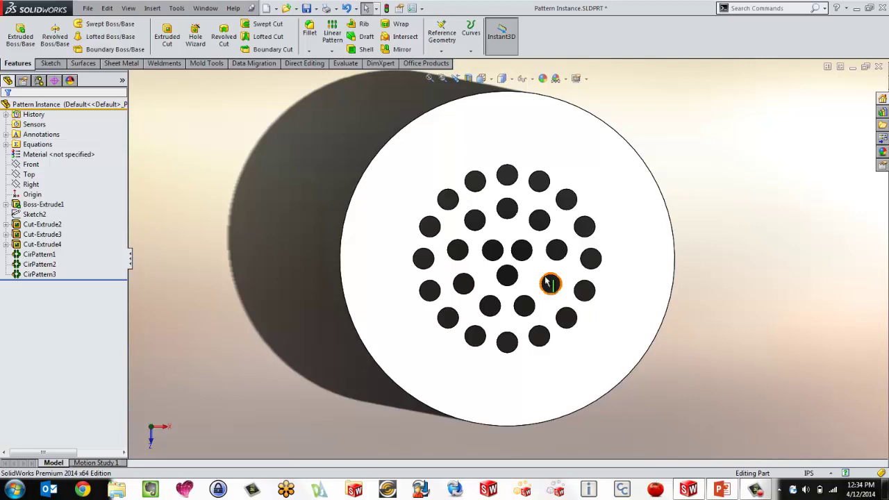
Make a new drawing from the part using the A Landscape template.
{"action": "left_click", "coordinate": [277, 8]}
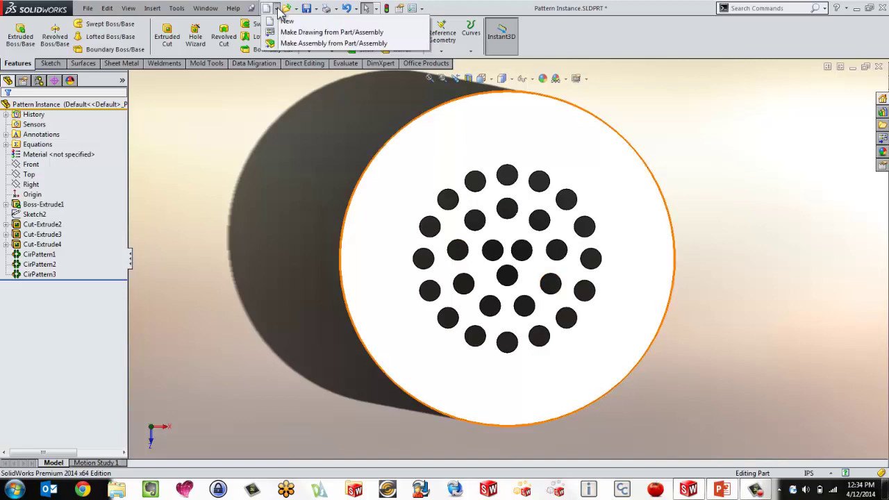
{"action": "left_click", "coordinate": [312, 32]}
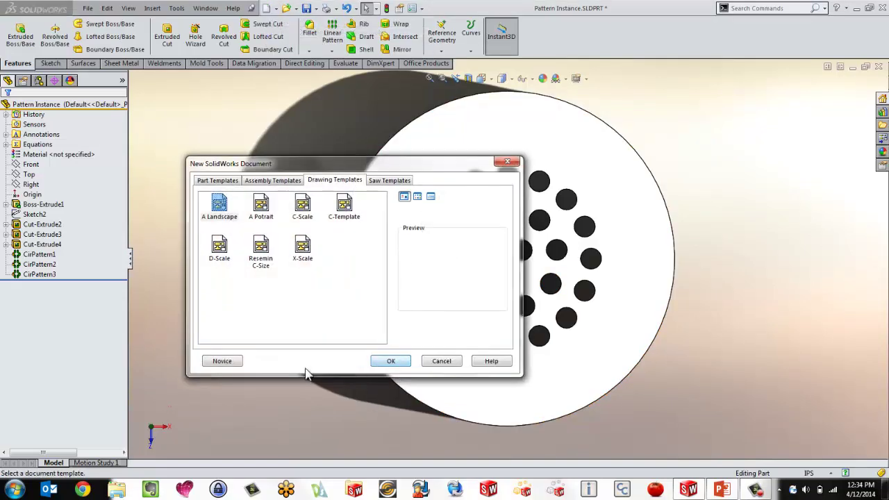
{"action": "left_click", "coordinate": [380, 359]}
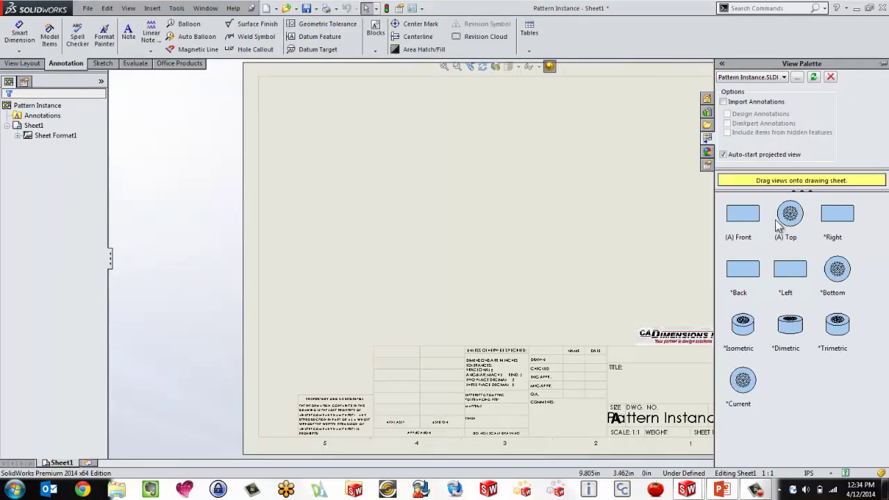
Place the (A) Top view of the disc on the sheet as Drawing View1.
{"action": "left_click", "coordinate": [790, 217]}
{"action": "mouse_move", "coordinate": [790, 217]}
{"action": "left_mouse_down"}
{"action": "mouse_move", "coordinate": [531, 230]}
{"action": "mouse_move", "coordinate": [393, 198]}
{"action": "left_mouse_up"}
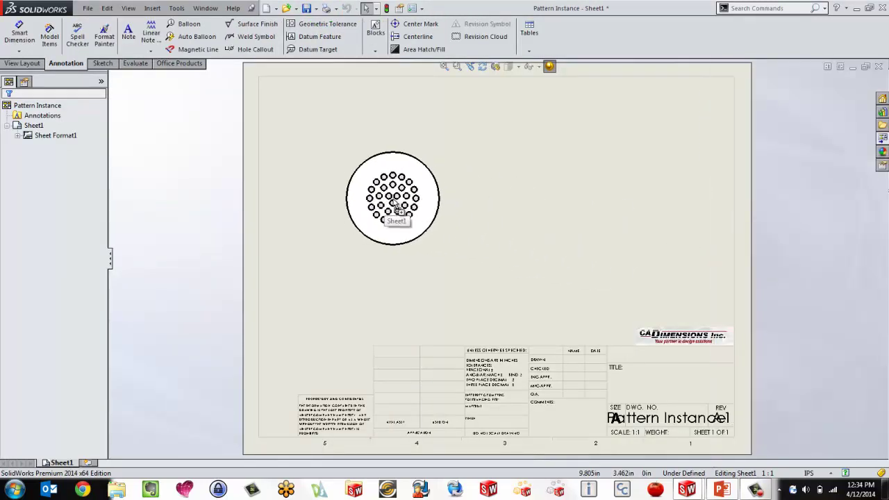
{"action": "scroll", "coordinate": [378, 236], "scroll_direction": "down", "scroll_amount": 3}
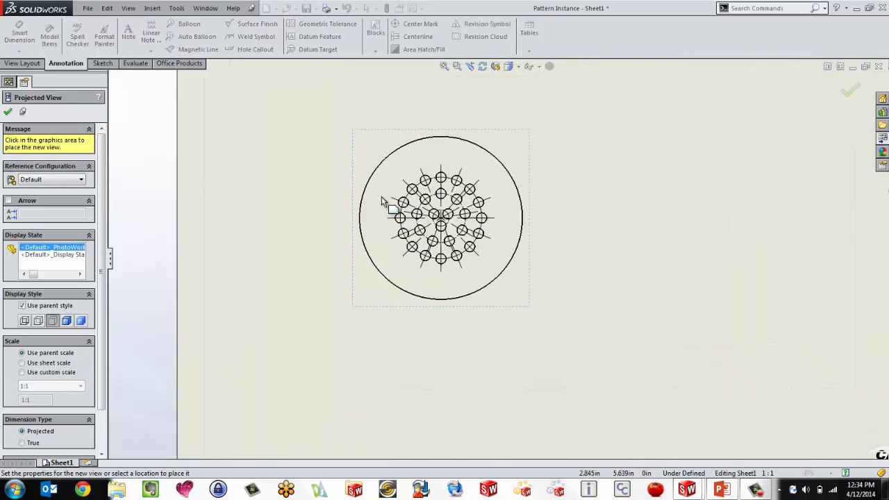
{"action": "key", "text": "Escape"}
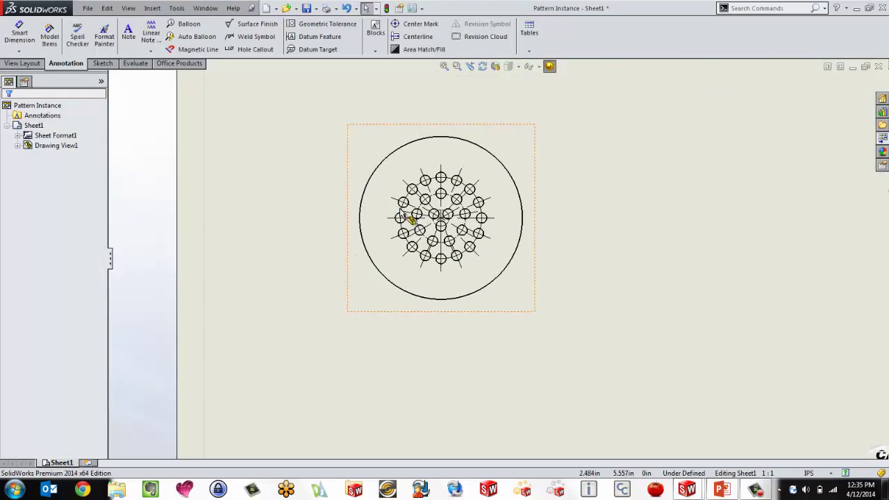
{"action": "scroll", "coordinate": [498, 198], "scroll_direction": "down", "scroll_amount": 2}
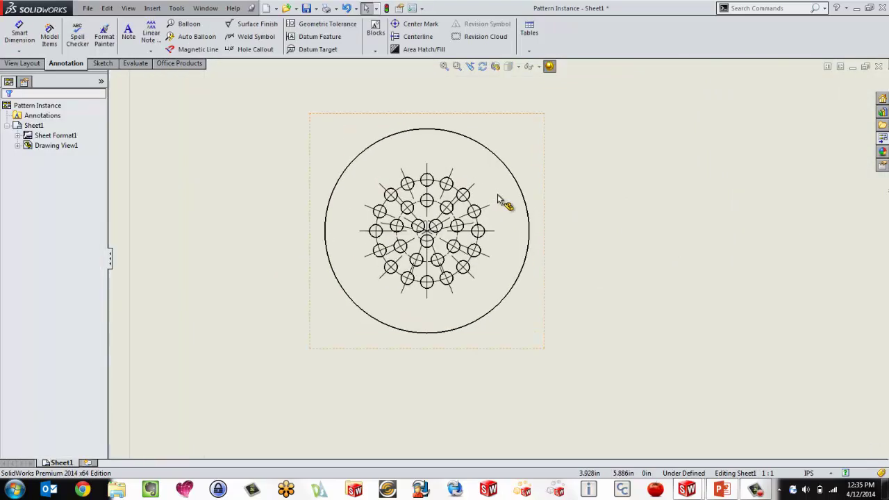
Insert the part's model dimensions into the whole drawing view.
{"action": "left_click", "coordinate": [50, 38]}
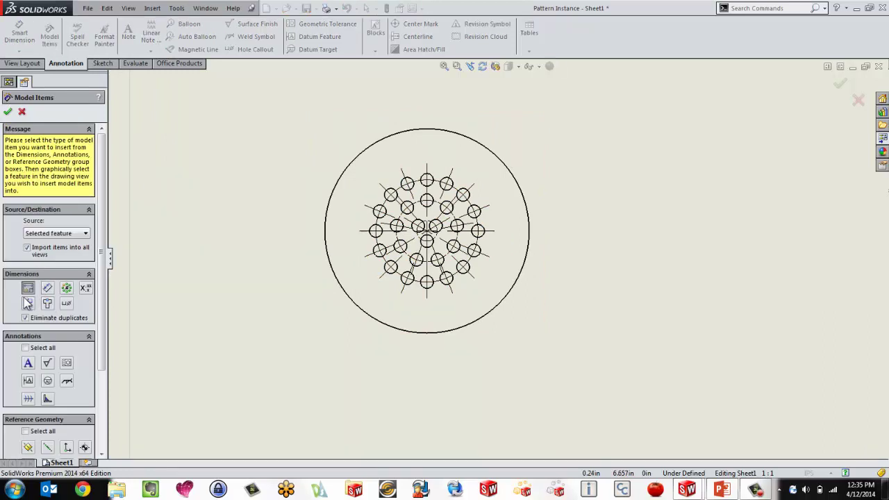
{"action": "left_click", "coordinate": [8, 112]}
{"action": "left_click", "coordinate": [488, 255]}
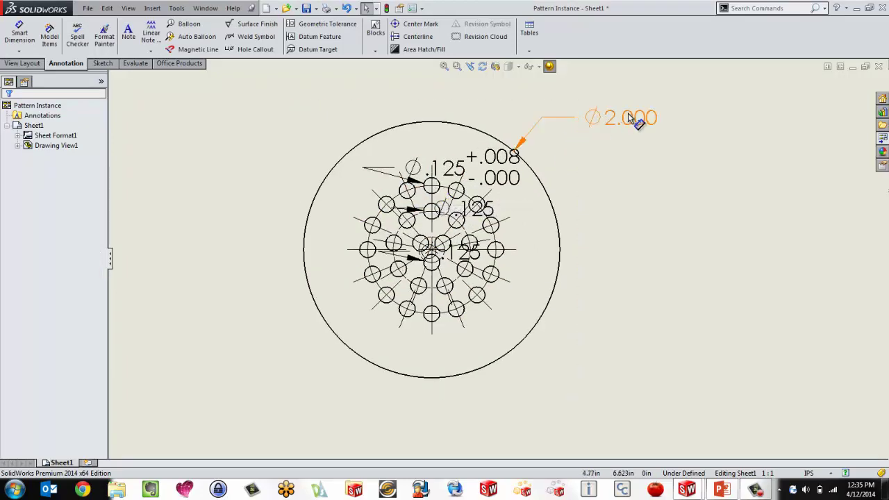
Move the Ø2.000 dimension to the upper left and the Ø.125 callouts outside the disc.
{"action": "mouse_move", "coordinate": [629, 122]}
{"action": "left_mouse_down"}
{"action": "mouse_move", "coordinate": [391, 103]}
{"action": "mouse_move", "coordinate": [276, 122]}
{"action": "mouse_move", "coordinate": [239, 110]}
{"action": "left_mouse_up"}
{"action": "left_click_drag", "start_coordinate": [512, 177], "coordinate": [705, 119]}
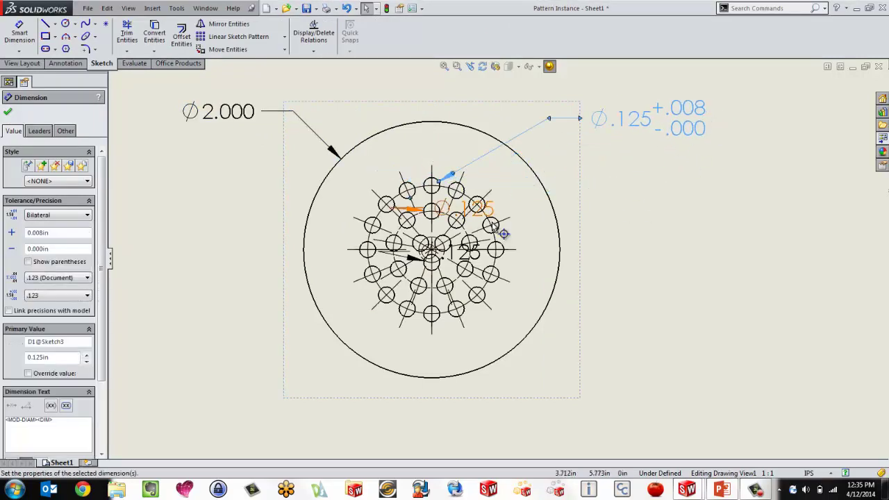
{"action": "mouse_move", "coordinate": [502, 229]}
{"action": "left_mouse_down"}
{"action": "mouse_move", "coordinate": [506, 214]}
{"action": "mouse_move", "coordinate": [667, 278]}
{"action": "mouse_move", "coordinate": [672, 269]}
{"action": "left_mouse_up"}
{"action": "mouse_move", "coordinate": [498, 262]}
{"action": "left_mouse_down"}
{"action": "mouse_move", "coordinate": [487, 266]}
{"action": "mouse_move", "coordinate": [677, 308]}
{"action": "mouse_move", "coordinate": [666, 335]}
{"action": "left_mouse_up"}
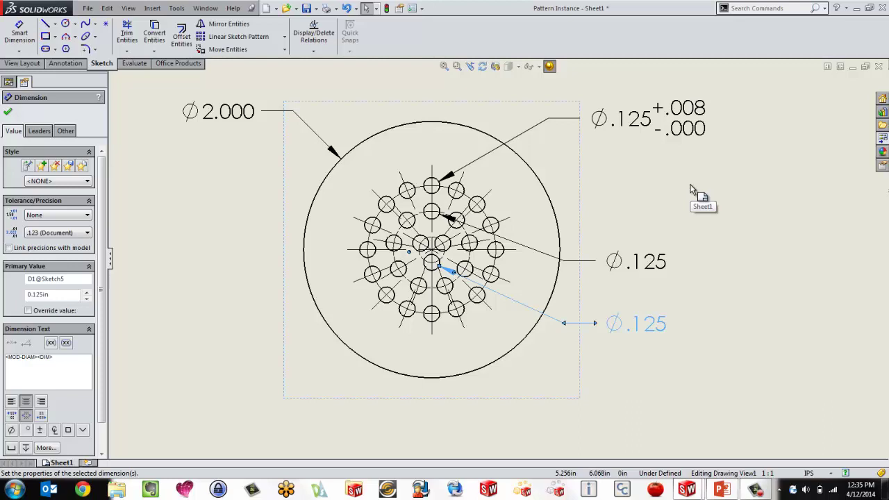
Insert the pattern instance counts from the entire model through Model Items.
{"action": "left_click", "coordinate": [58, 63]}
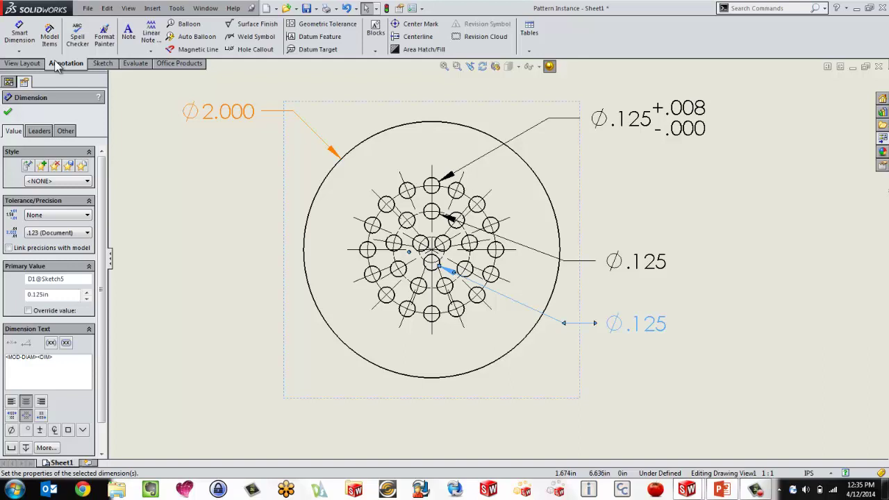
{"action": "left_click", "coordinate": [49, 36]}
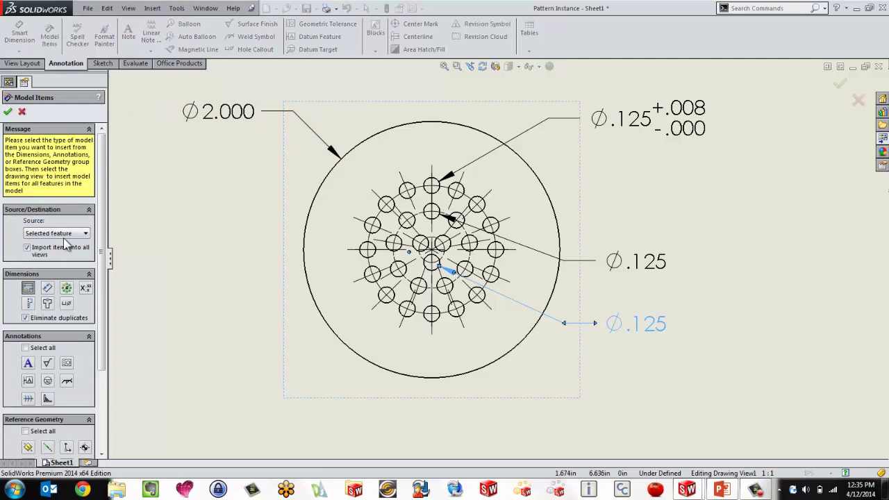
{"action": "left_click", "coordinate": [68, 291]}
{"action": "left_click", "coordinate": [8, 112]}
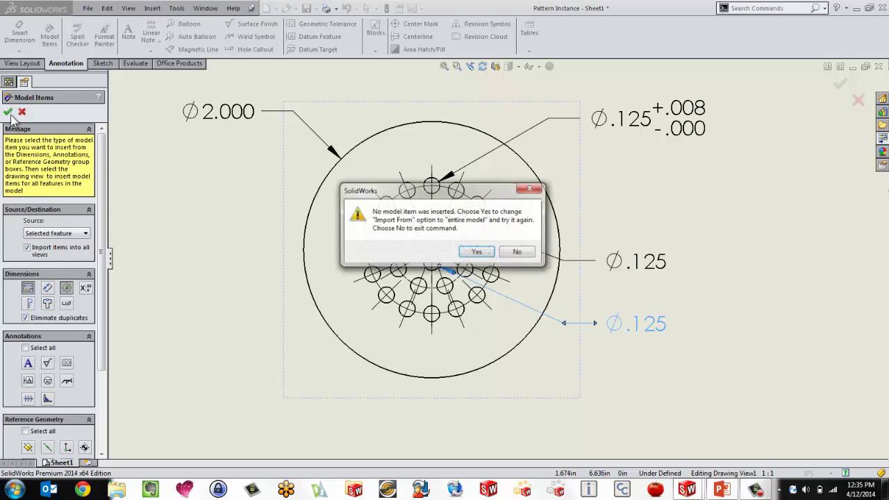
{"action": "left_click", "coordinate": [477, 252]}
Stack the 3, 9 and 16 instance counts to the right of the disc.
{"action": "left_click", "coordinate": [419, 309]}
{"action": "scroll", "coordinate": [438, 264], "scroll_direction": "down", "scroll_amount": 3}
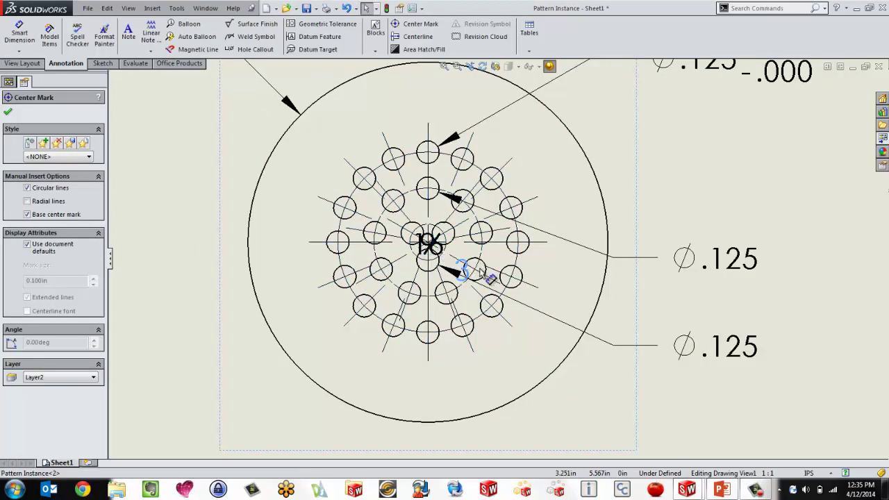
{"action": "left_click", "coordinate": [799, 370]}
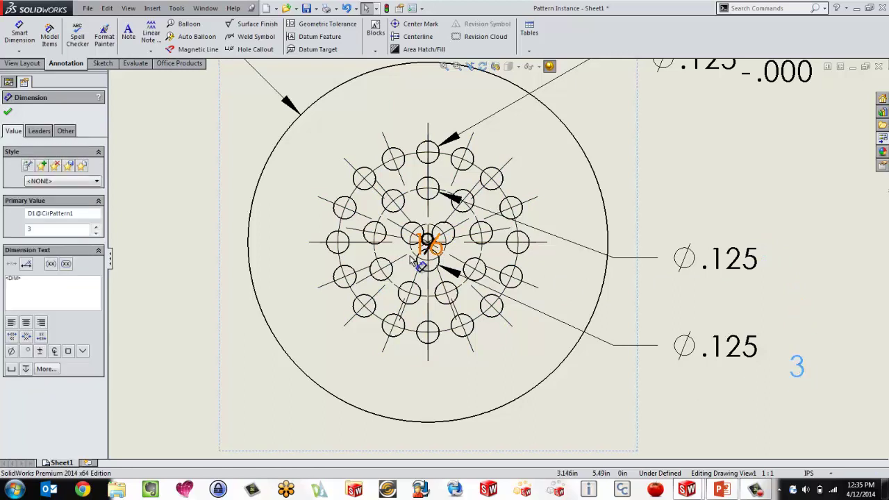
{"action": "left_click", "coordinate": [800, 317]}
{"action": "left_click_drag", "start_coordinate": [532, 280], "coordinate": [818, 302]}
Delete both plain Ø.125 hole dimensions.
{"action": "left_click", "coordinate": [742, 270]}
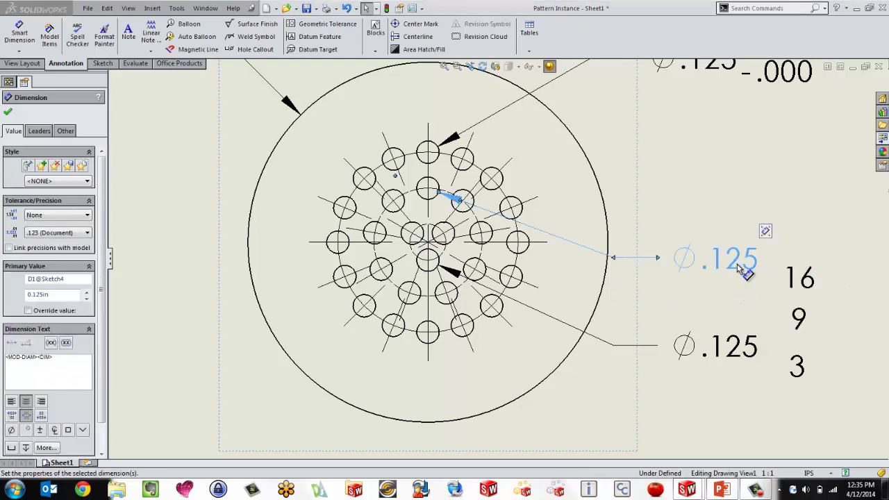
{"action": "key", "text": "Delete"}
{"action": "left_click", "coordinate": [738, 350]}
{"action": "key", "text": "Delete"}
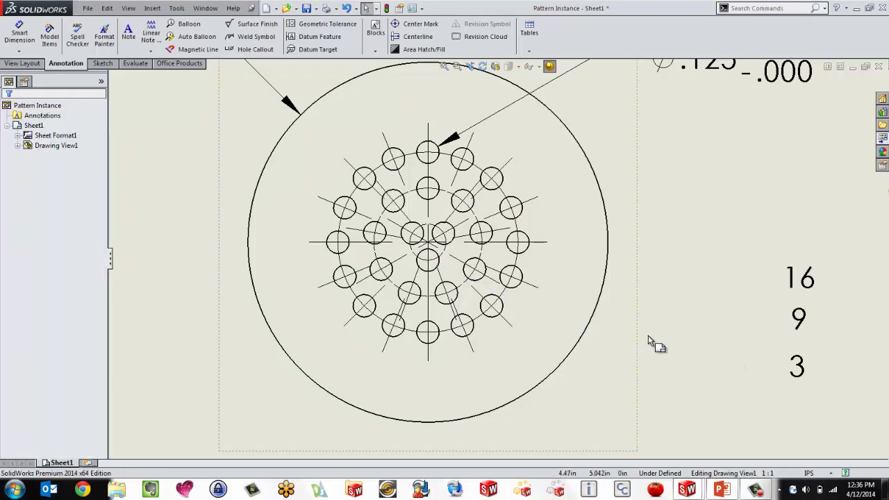
Smart-dimension the outer, middle and inner bolt circles as R.500, R.300 and R.100 at right.
{"action": "scroll", "coordinate": [657, 344], "scroll_direction": "up", "scroll_amount": 3}
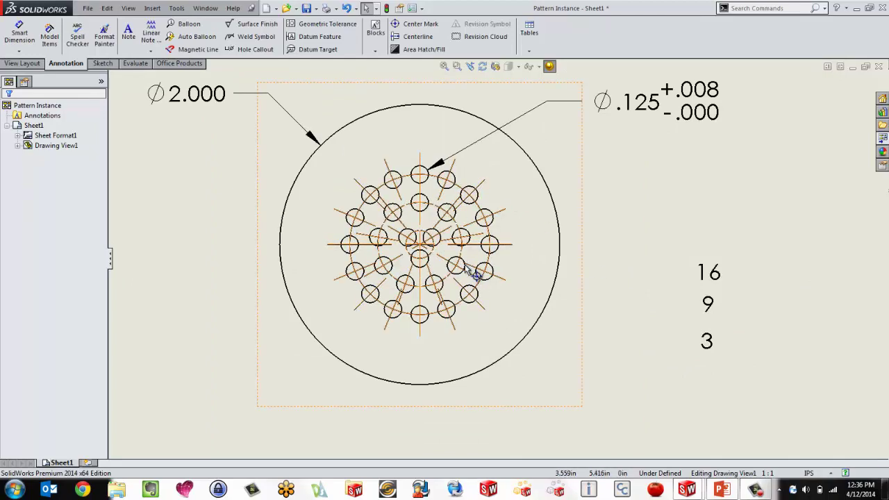
{"action": "left_click", "coordinate": [19, 35]}
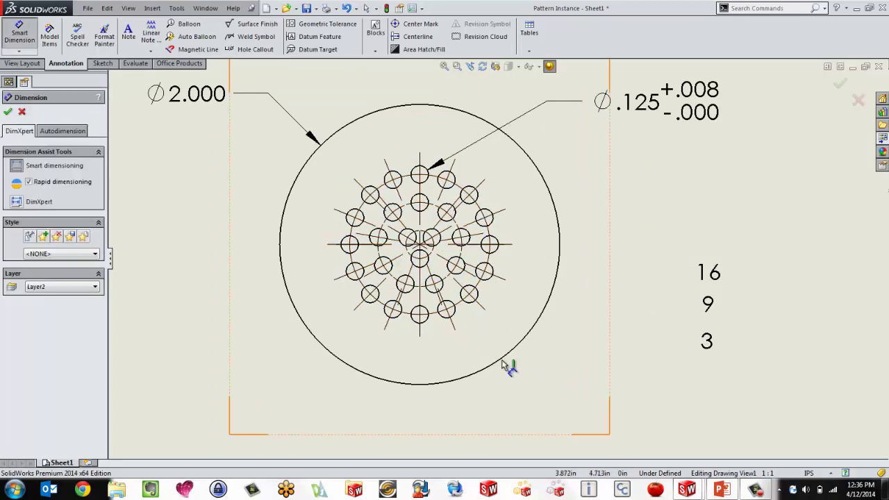
{"action": "left_click", "coordinate": [465, 302]}
{"action": "left_click", "coordinate": [729, 414]}
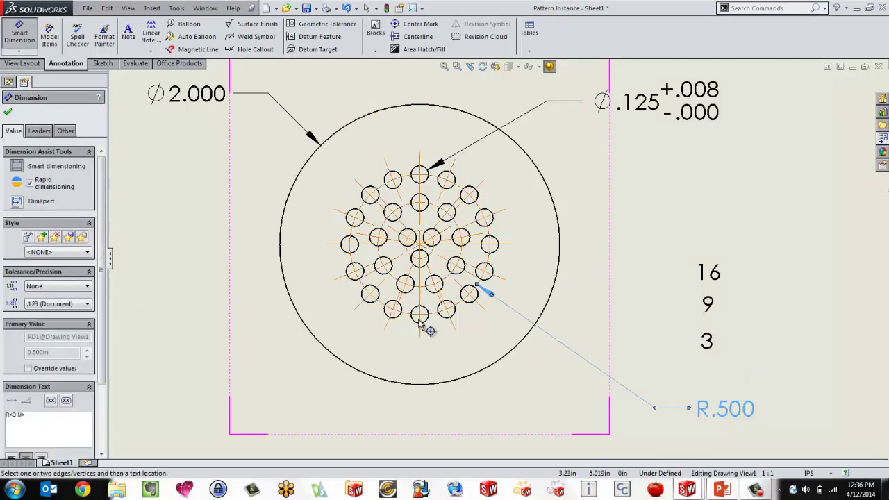
{"action": "left_click", "coordinate": [450, 279]}
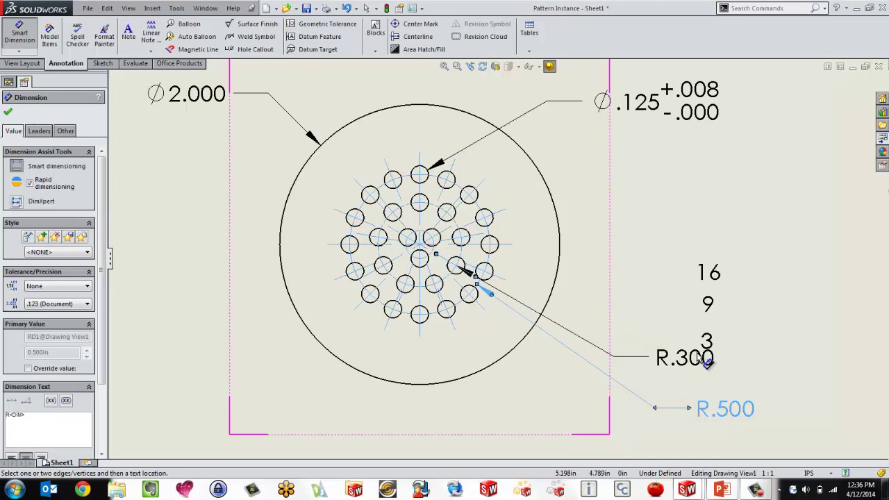
{"action": "left_click", "coordinate": [726, 382]}
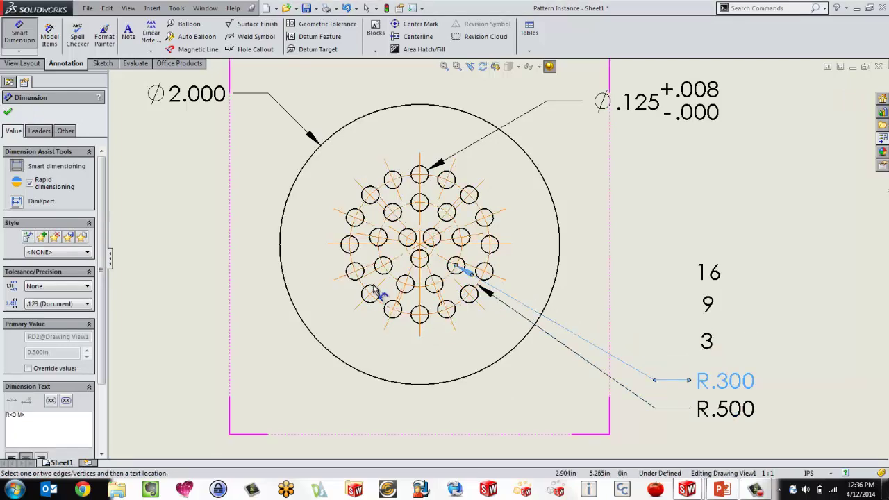
{"action": "left_click", "coordinate": [429, 255]}
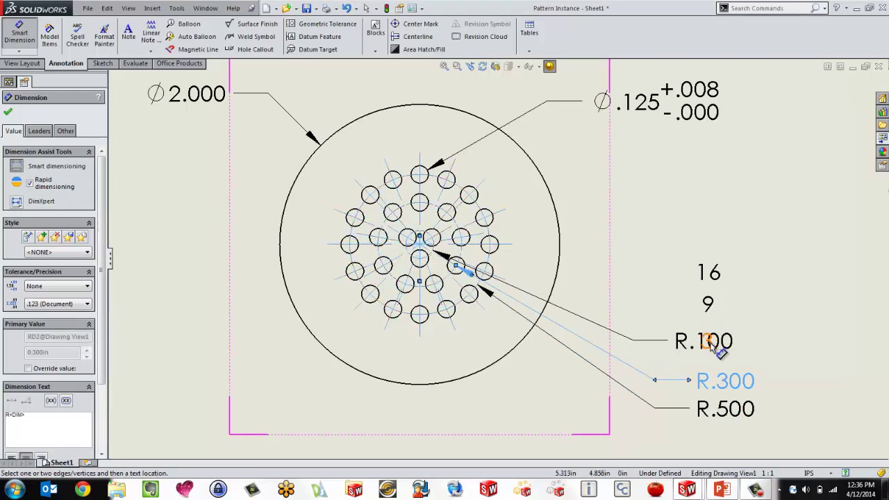
{"action": "left_click", "coordinate": [730, 362]}
Line up the 16 and 3 counts in a column with the 9.
{"action": "key", "text": "Escape"}
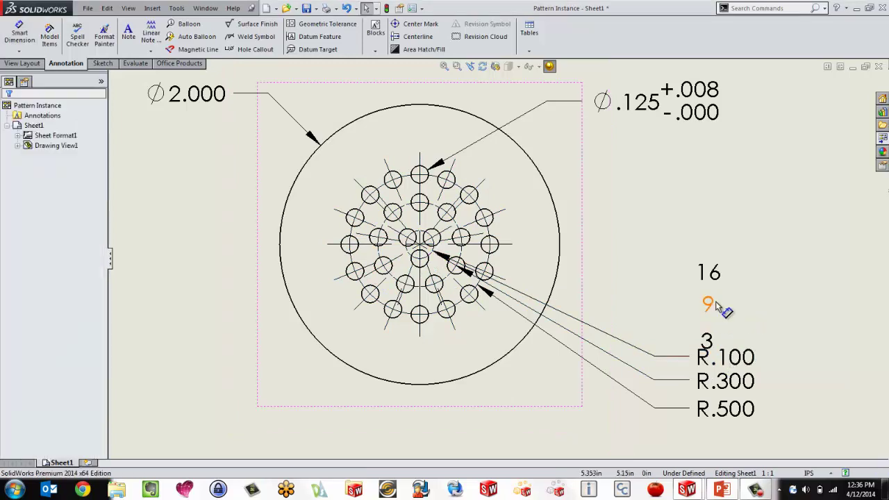
{"action": "left_click_drag", "start_coordinate": [710, 272], "coordinate": [660, 269]}
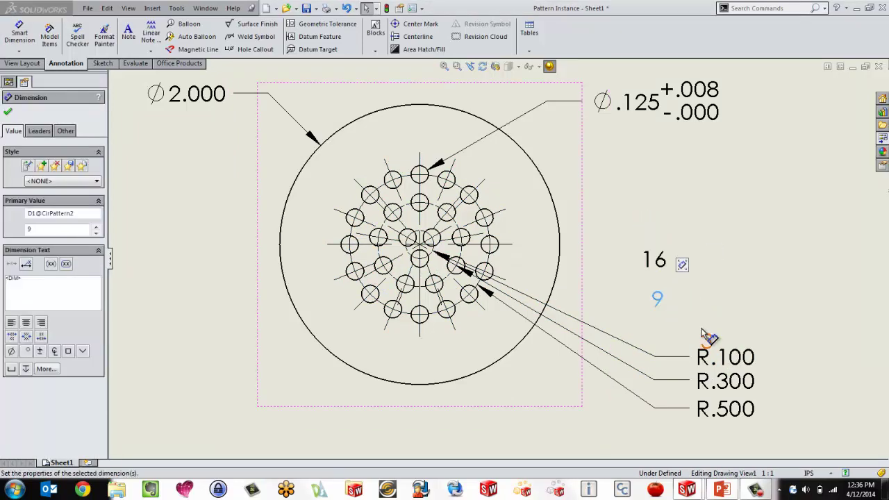
{"action": "left_click_drag", "start_coordinate": [704, 337], "coordinate": [660, 331]}
Display the R.500 dimension as diameter Ø1.000.
{"action": "right_click", "coordinate": [723, 409]}
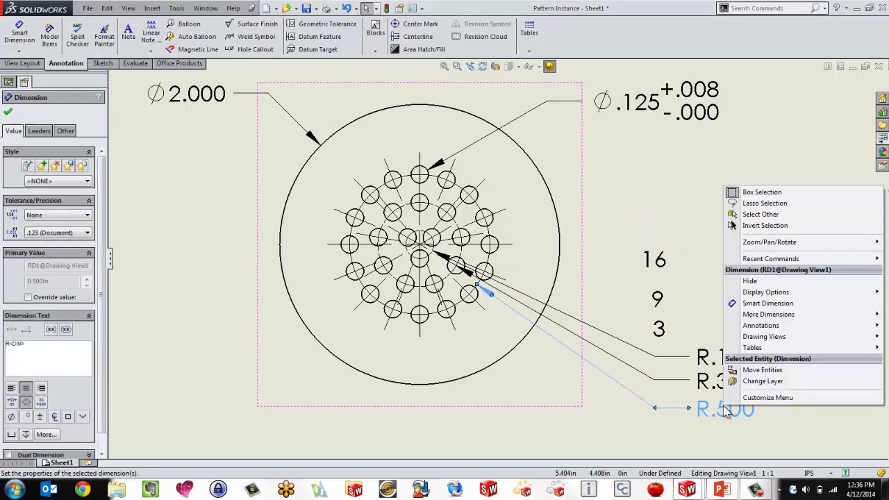
{"action": "mouse_move", "coordinate": [757, 336]}
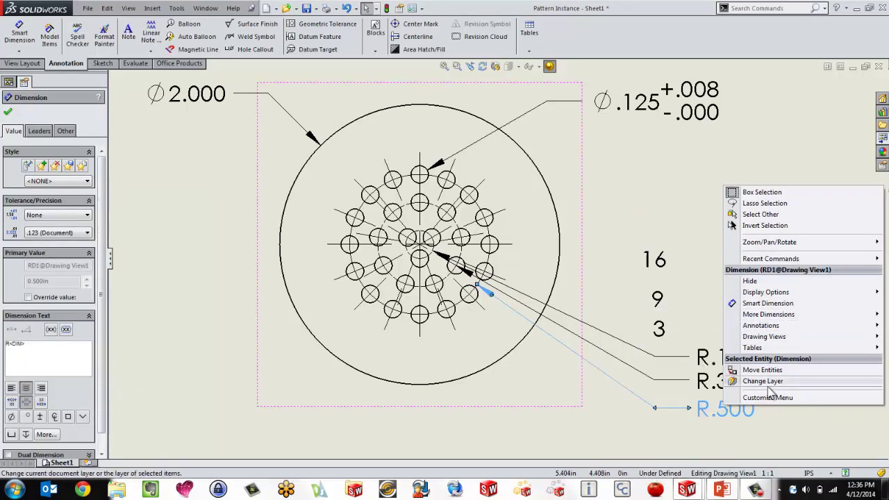
{"action": "left_click", "coordinate": [818, 430]}
{"action": "right_click", "coordinate": [723, 410]}
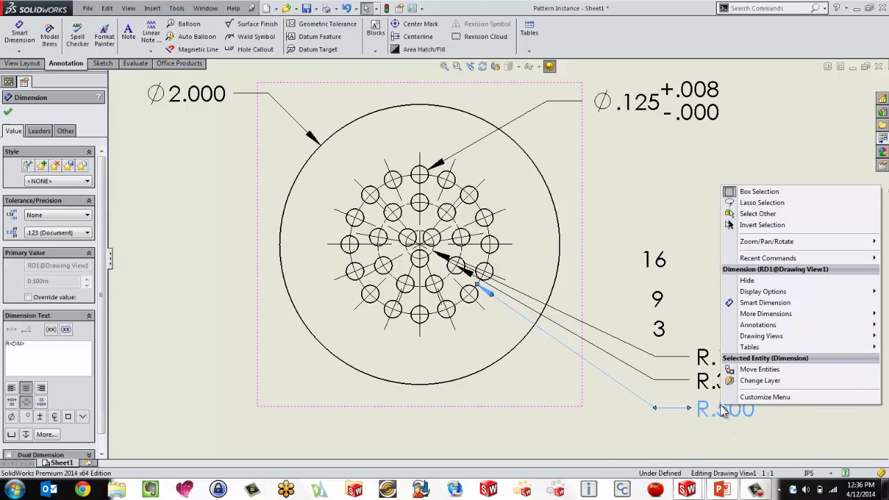
{"action": "mouse_move", "coordinate": [760, 338]}
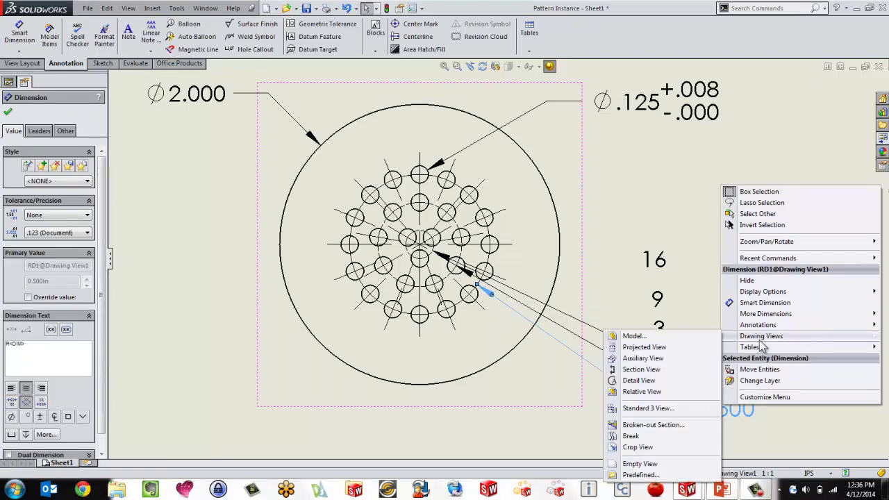
{"action": "mouse_move", "coordinate": [761, 292]}
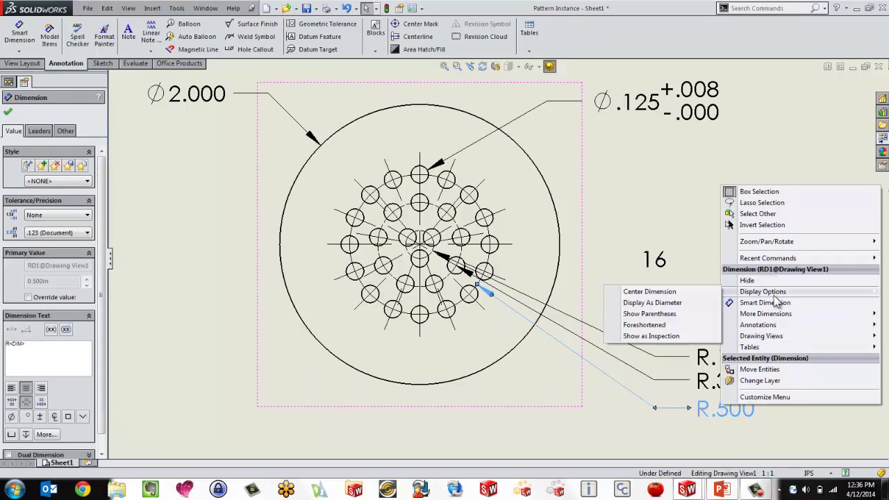
{"action": "left_click", "coordinate": [680, 303]}
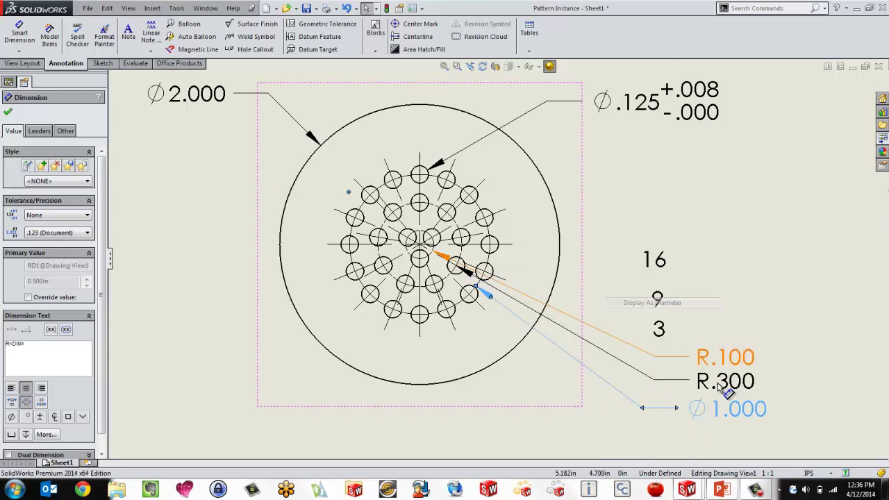
Display R.300 and R.100 as diameters Ø.600 and Ø.200.
{"action": "right_click", "coordinate": [729, 381]}
{"action": "mouse_move", "coordinate": [764, 269]}
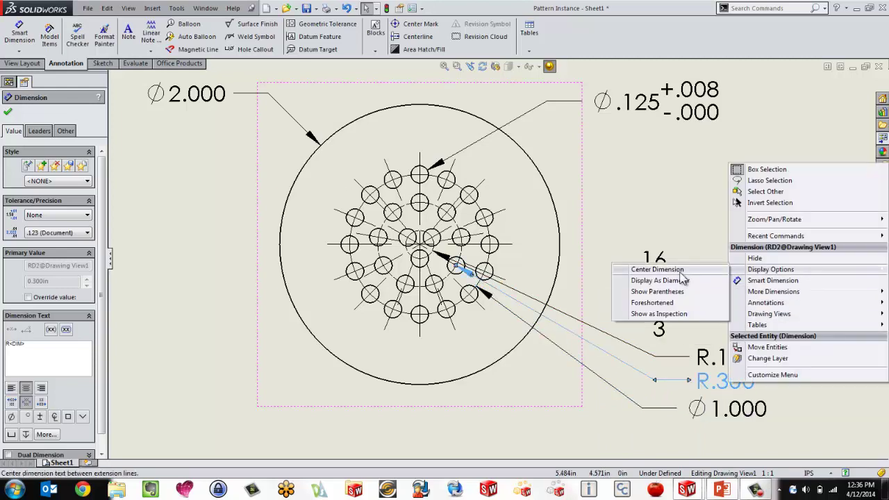
{"action": "left_click", "coordinate": [673, 285]}
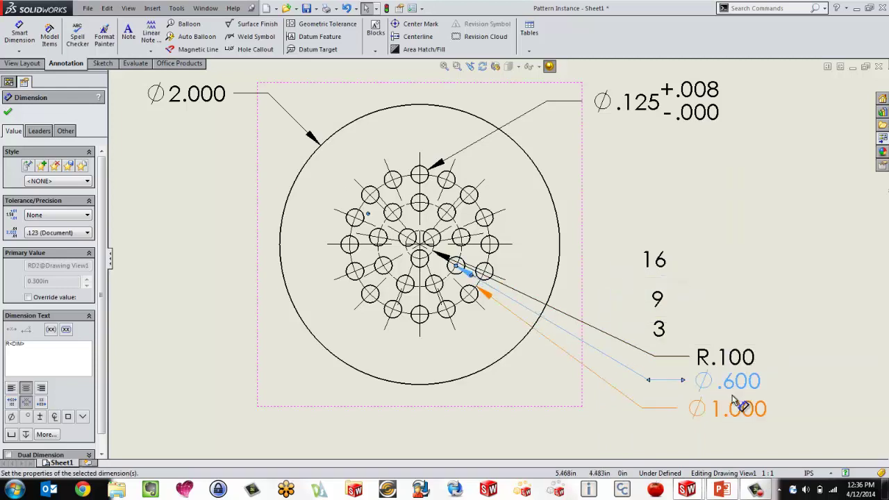
{"action": "right_click", "coordinate": [728, 357]}
{"action": "mouse_move", "coordinate": [757, 248]}
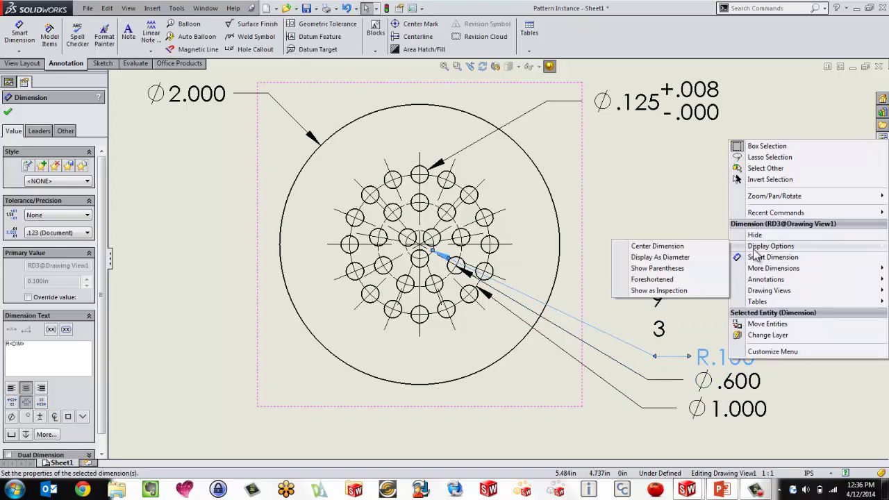
{"action": "left_click", "coordinate": [669, 259]}
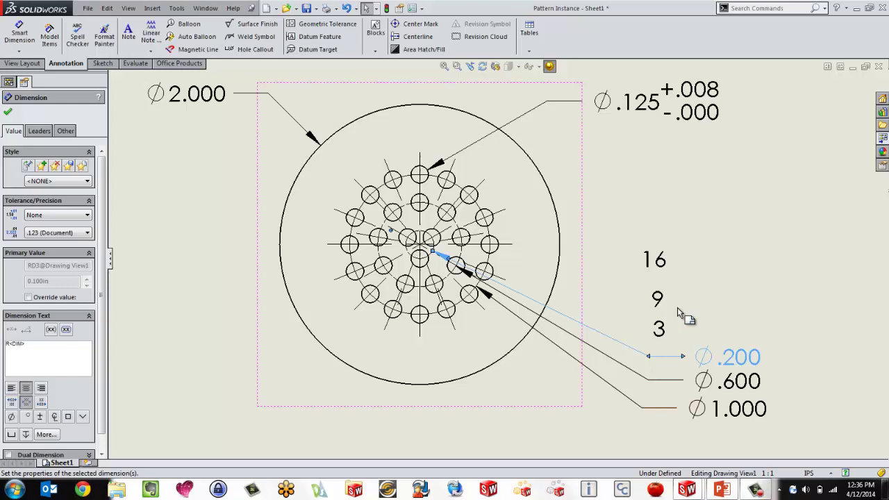
{"action": "left_click", "coordinate": [657, 271]}
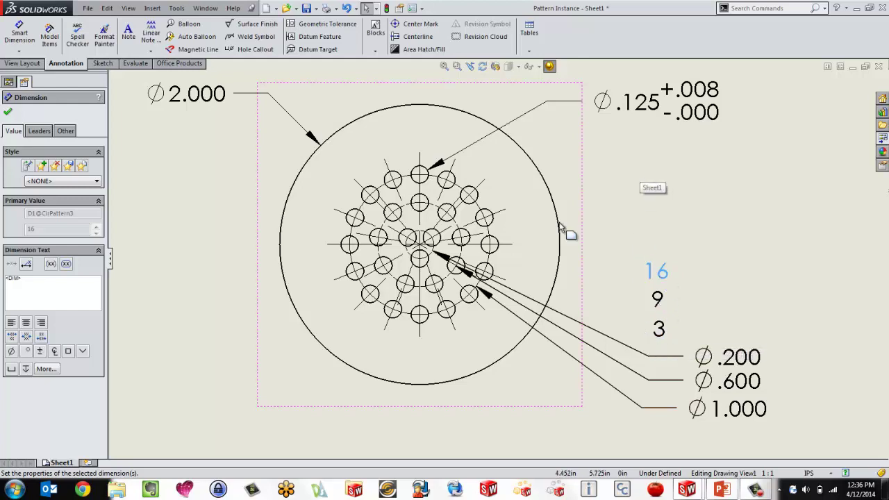
Start a note above the counts with the linked first line '16 HOLES ON Ø1.000'.
{"action": "left_click", "coordinate": [128, 34]}
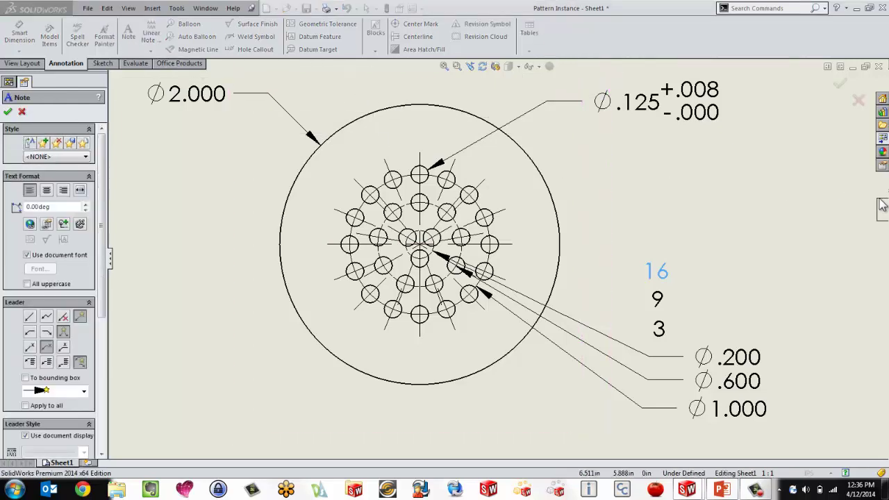
{"action": "left_click", "coordinate": [608, 152]}
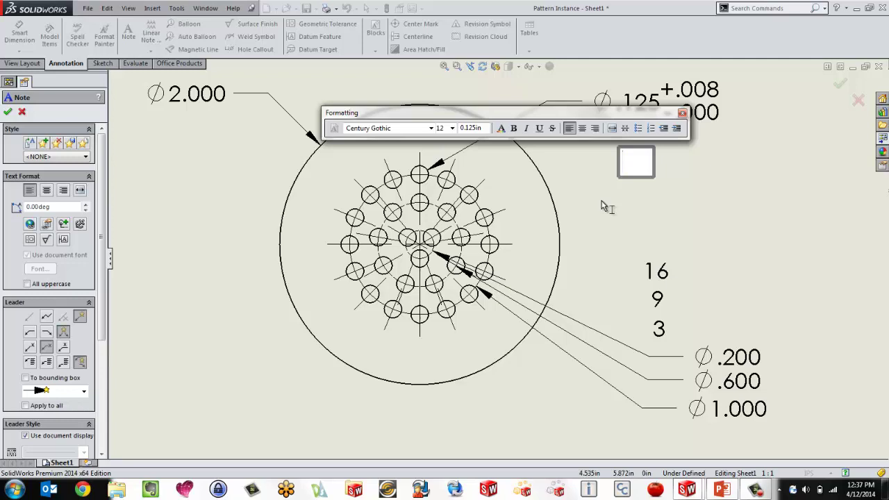
{"action": "left_click", "coordinate": [657, 273]}
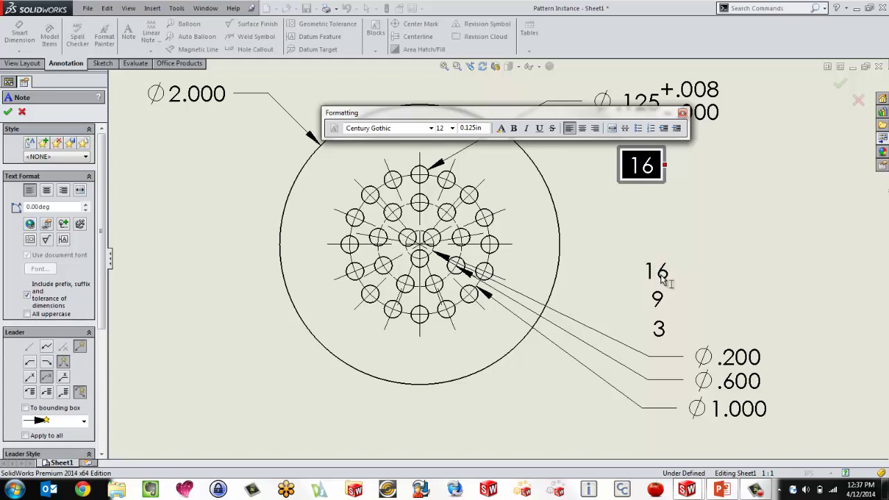
{"action": "type", "text": "HOLES"}
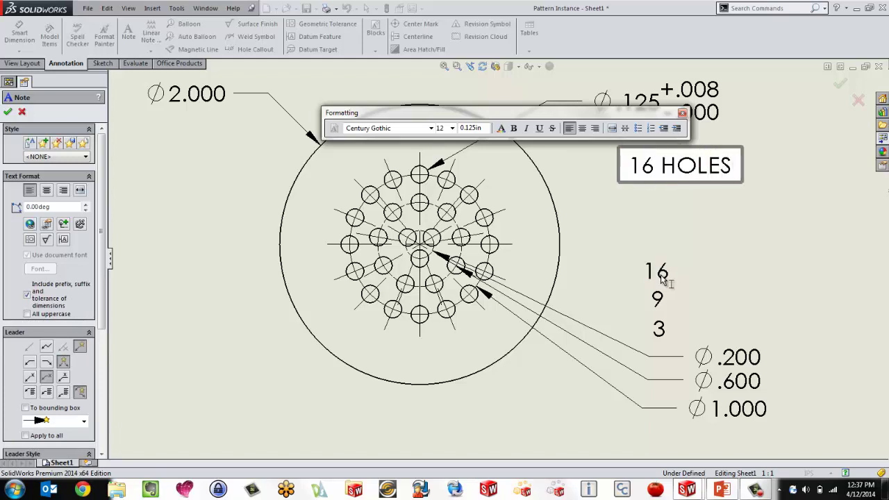
{"action": "type", "text": " ON"}
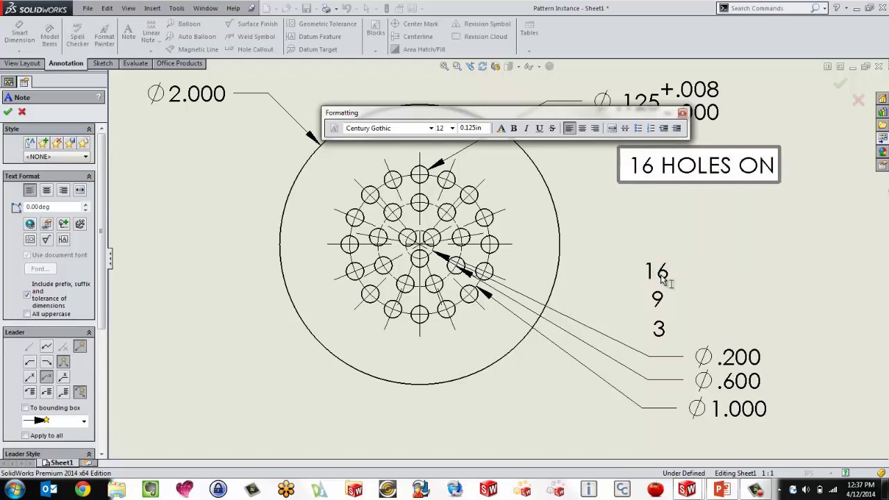
{"action": "left_click", "coordinate": [725, 419]}
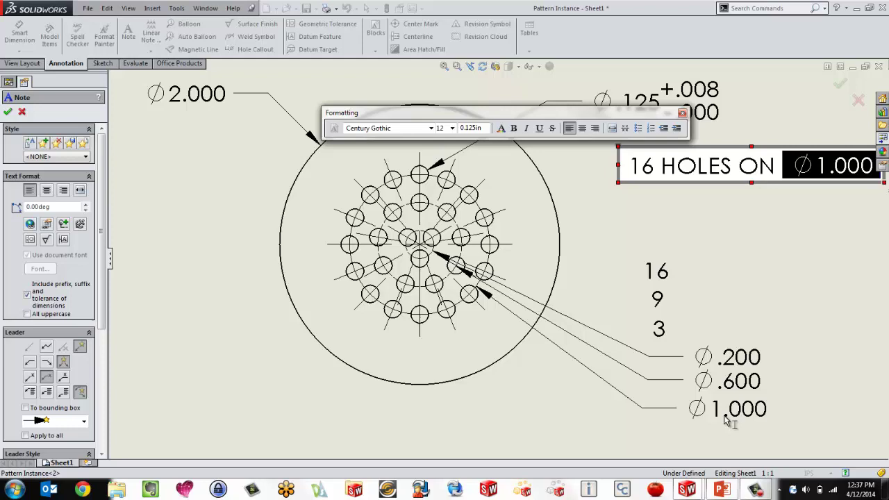
{"action": "key", "text": "Return"}
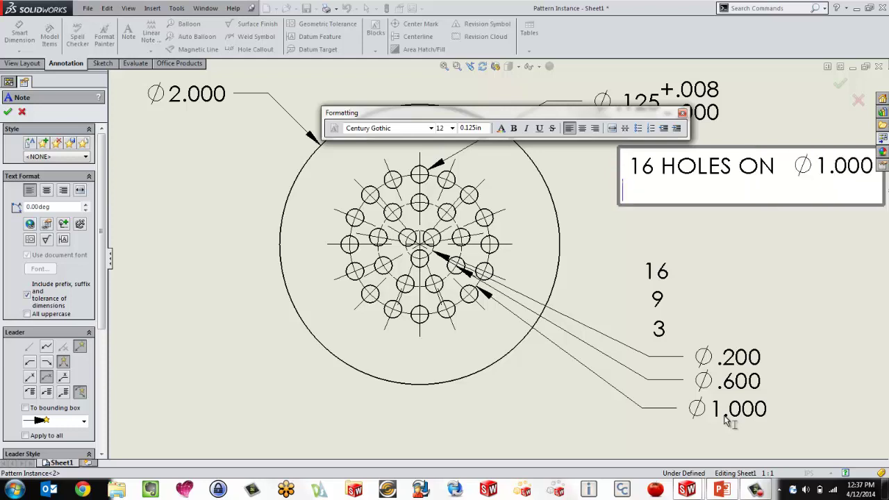
Add the linked second line '9 HOLE ON Ø.600' to the note.
{"action": "left_click", "coordinate": [658, 300]}
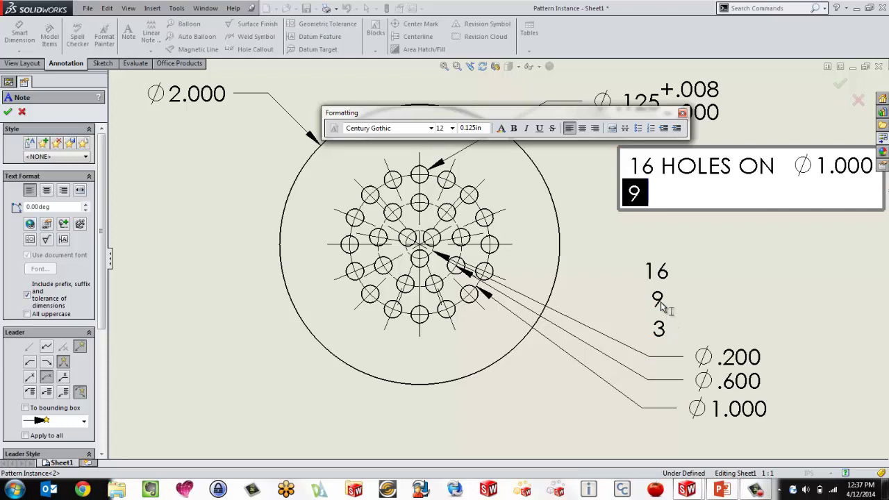
{"action": "type", "text": "HOLE ON"}
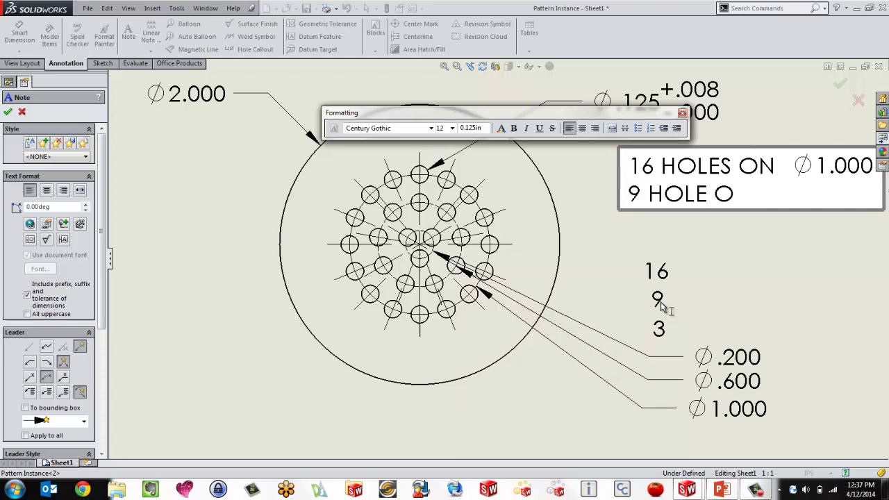
{"action": "left_click", "coordinate": [754, 384]}
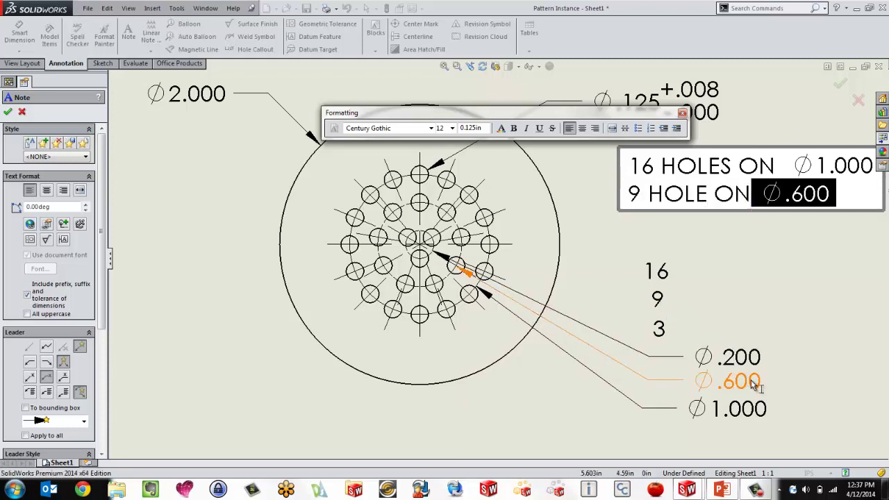
{"action": "key", "text": "Return"}
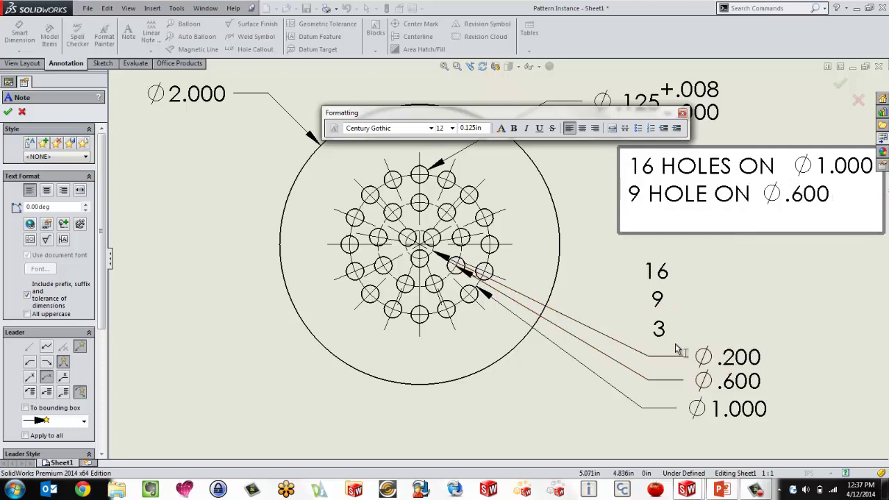
Add the linked third line '3 HOLES ON Ø.200' and finish the note.
{"action": "left_click", "coordinate": [670, 332]}
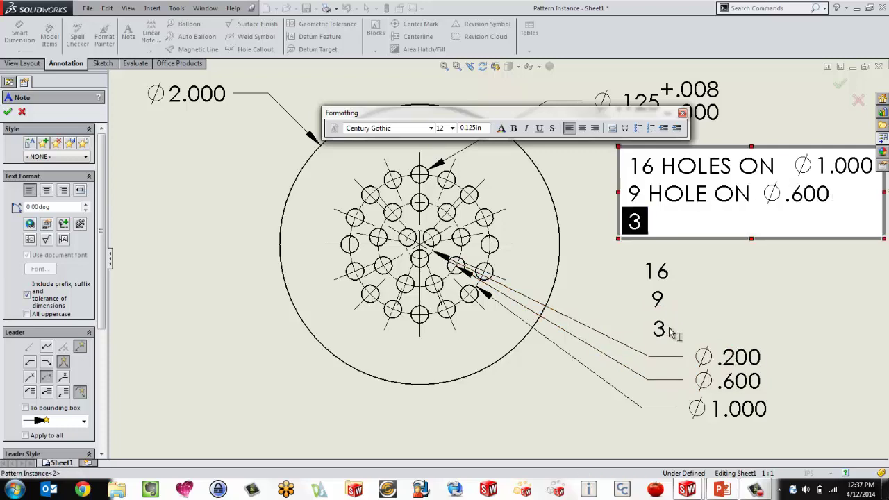
{"action": "type", "text": "HOLES "}
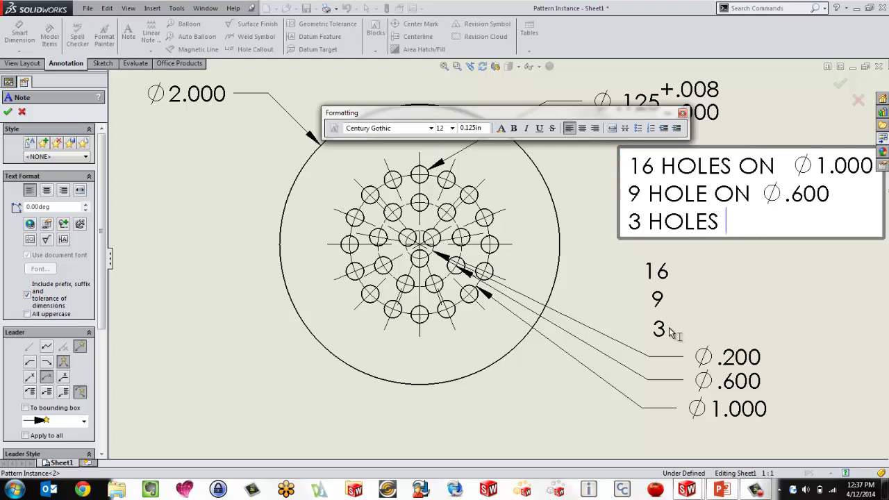
{"action": "type", "text": "O"}
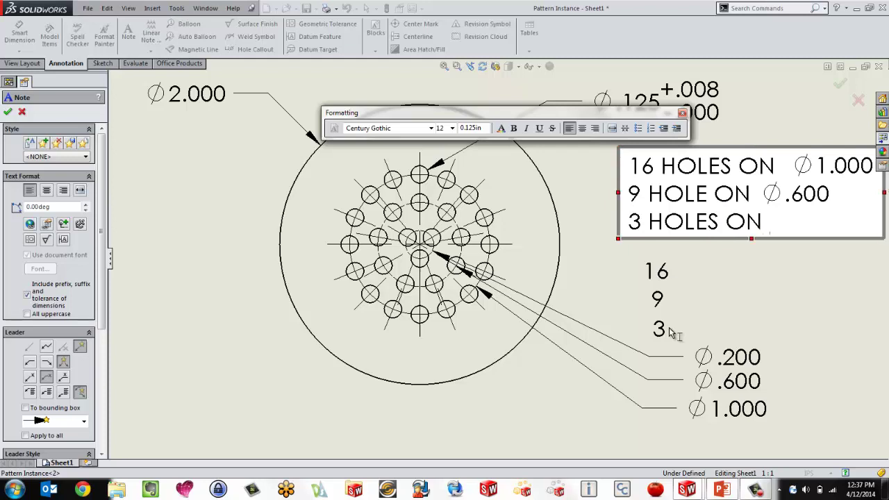
{"action": "type", "text": "N"}
{"action": "left_click", "coordinate": [730, 357]}
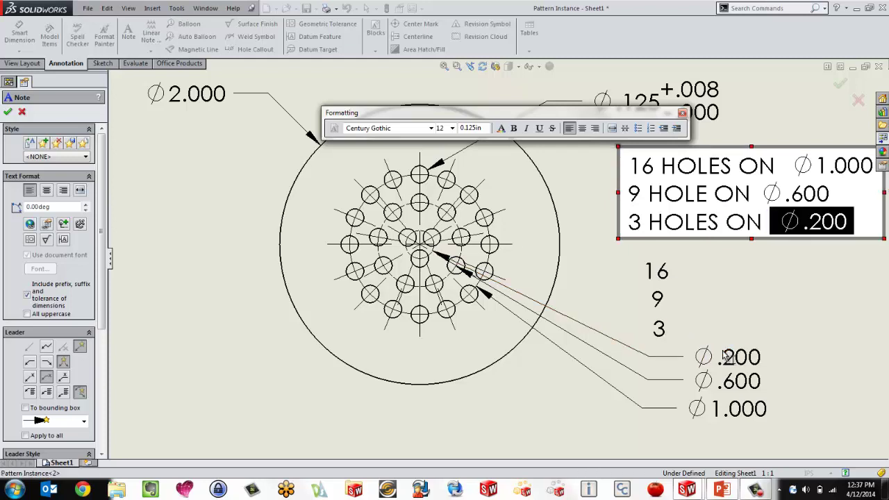
{"action": "left_click", "coordinate": [746, 289]}
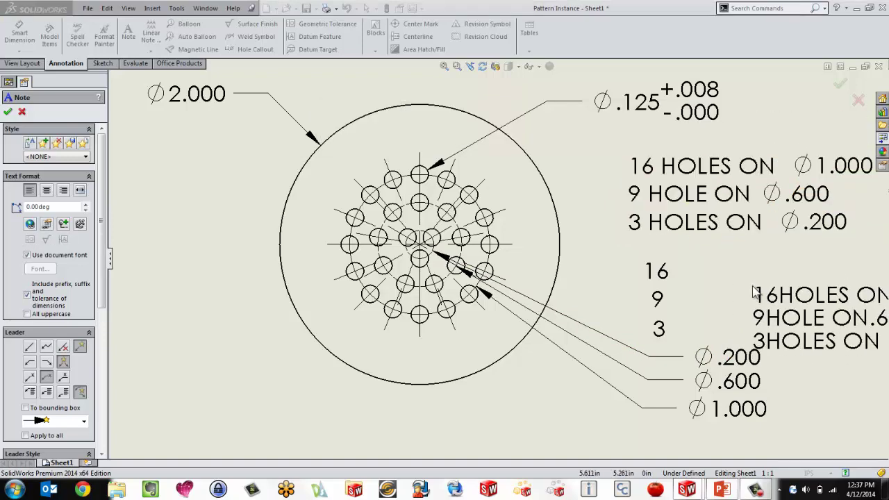
{"action": "key", "text": "Escape"}
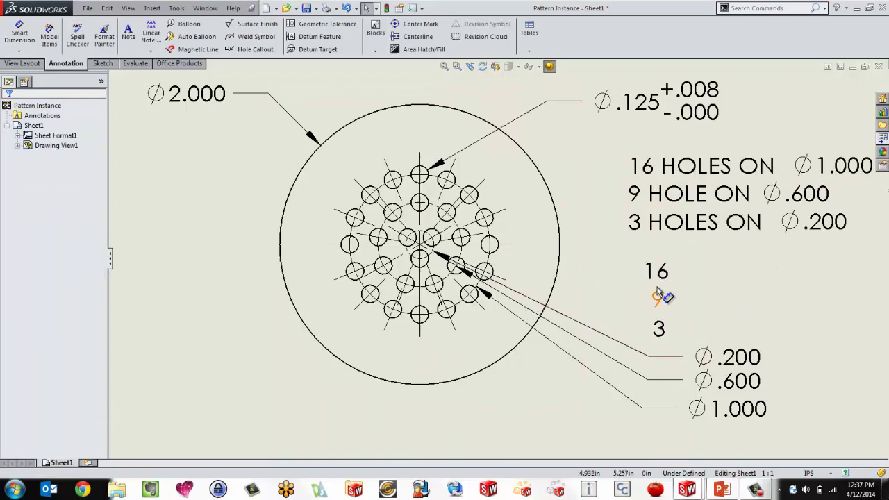
Box-select the loose counts and three bolt-circle diameters and hide them.
{"action": "left_click_drag", "start_coordinate": [813, 440], "coordinate": [614, 259]}
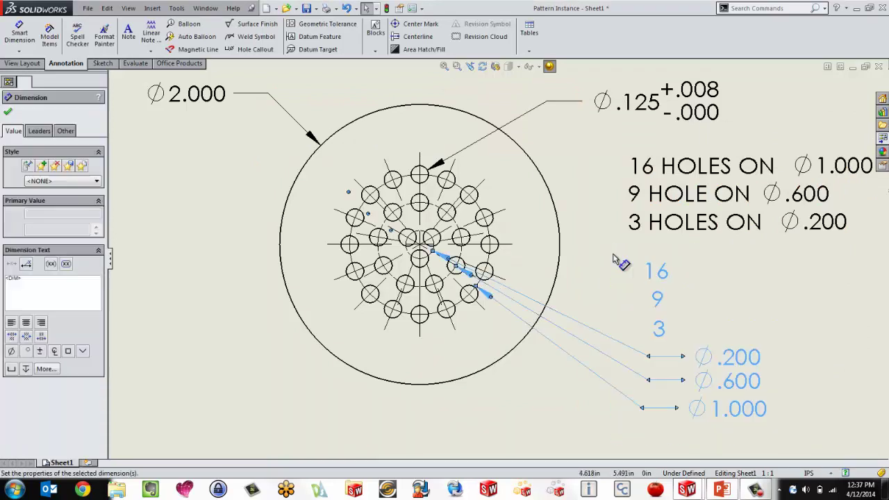
{"action": "right_click", "coordinate": [656, 276]}
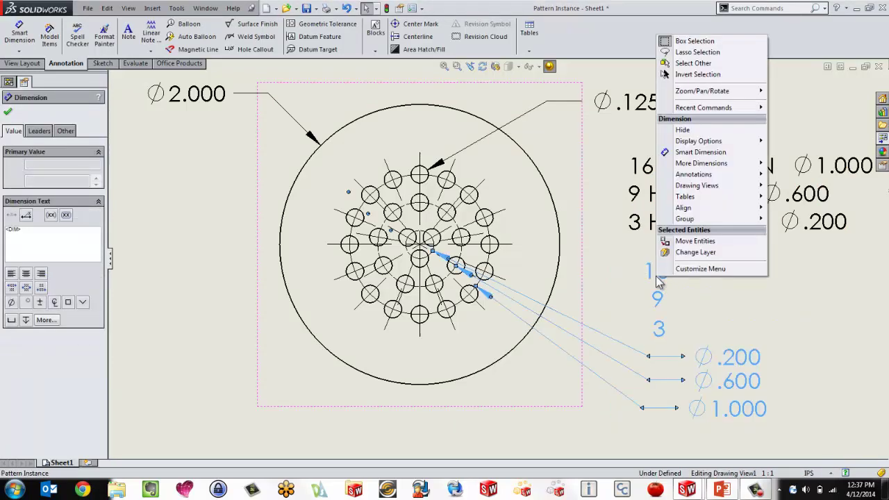
{"action": "left_click", "coordinate": [687, 131]}
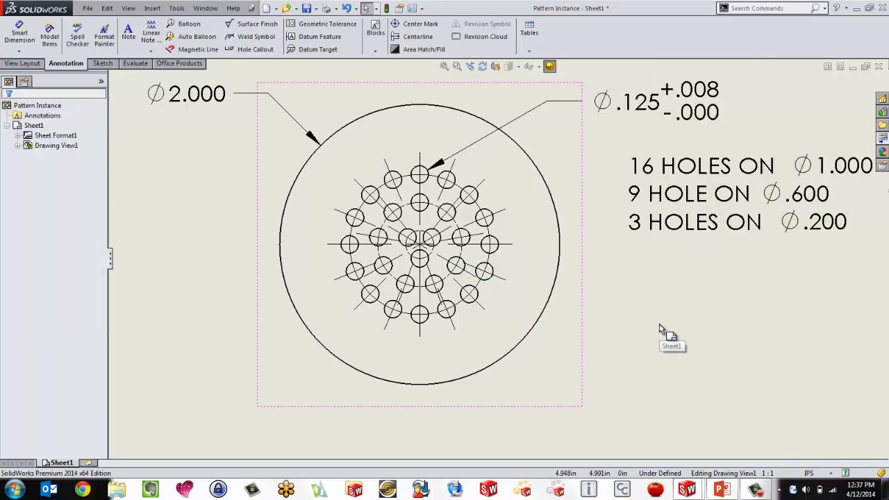
Shift the three-line HOLES ON note up and left beside the disc, then deselect it.
{"action": "scroll", "coordinate": [521, 189], "scroll_direction": "up", "scroll_amount": 1}
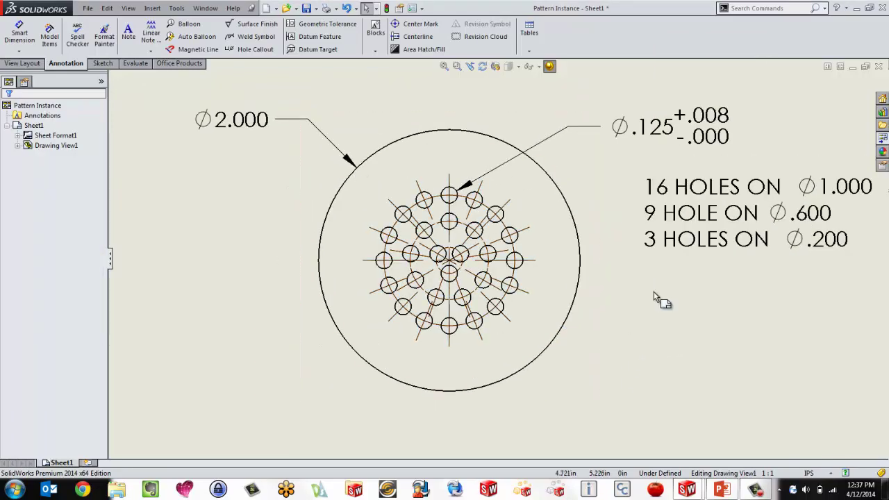
{"action": "left_click_drag", "start_coordinate": [655, 244], "coordinate": [692, 223]}
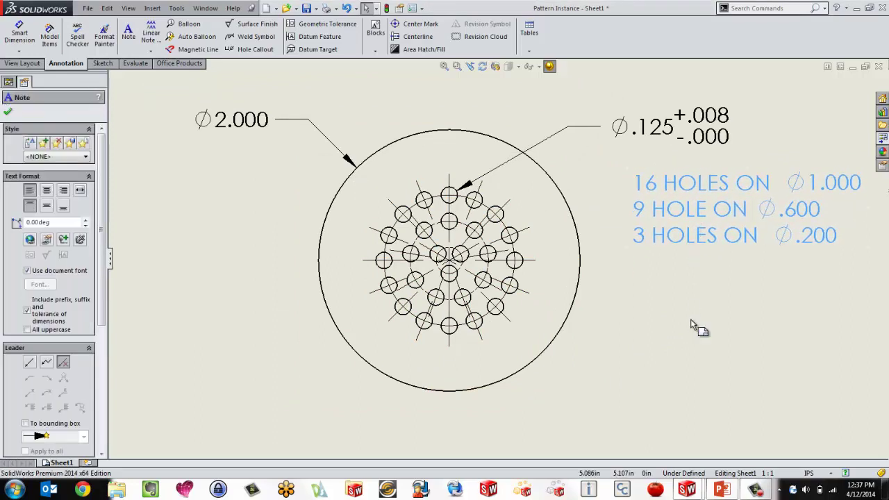
{"action": "key", "text": "Escape"}
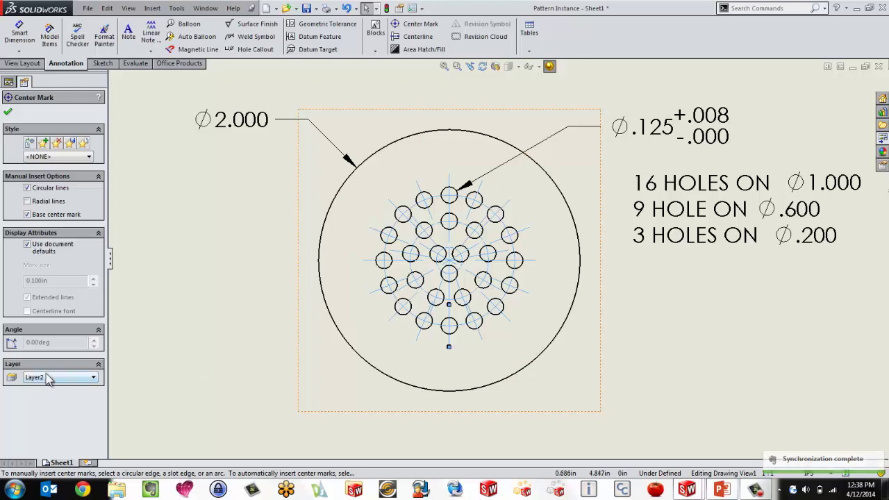
Assign the hole pattern's center marks to the Centers layer.
{"action": "left_click", "coordinate": [29, 379]}
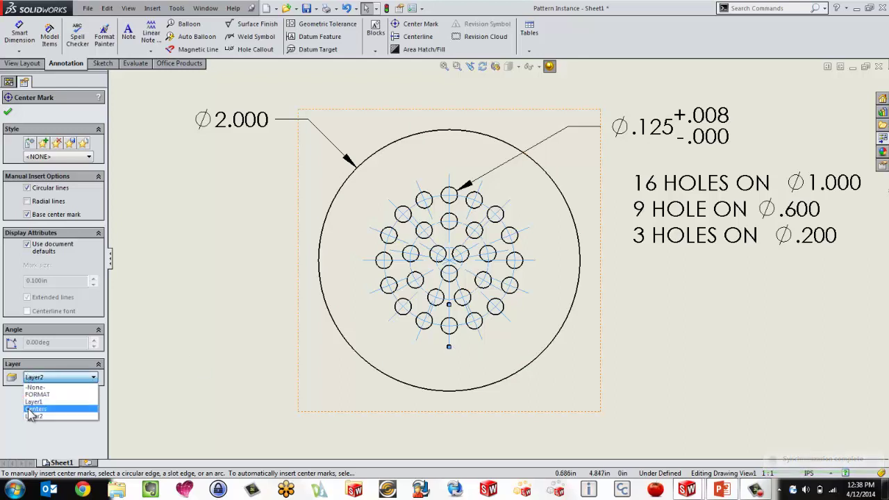
{"action": "left_click", "coordinate": [30, 410]}
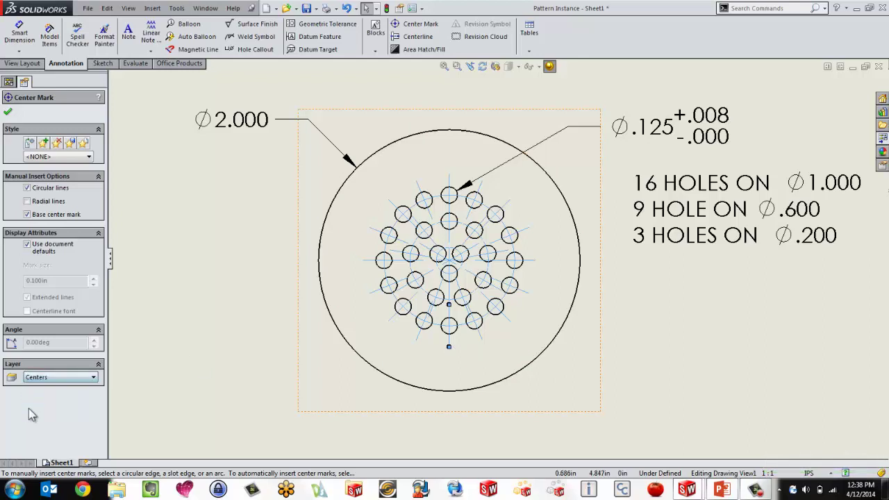
{"action": "key", "text": "Return"}
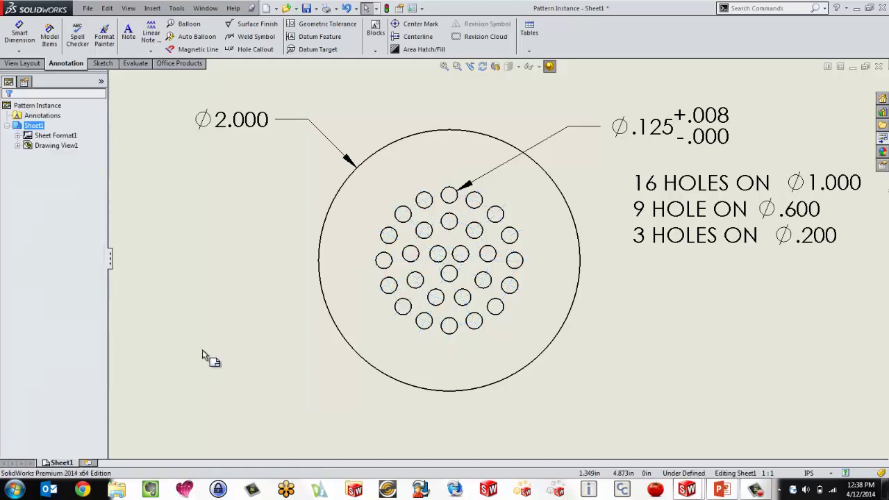
Turn off the Centers layer in the Layers manager so the center marks are hidden.
{"action": "right_click", "coordinate": [724, 343]}
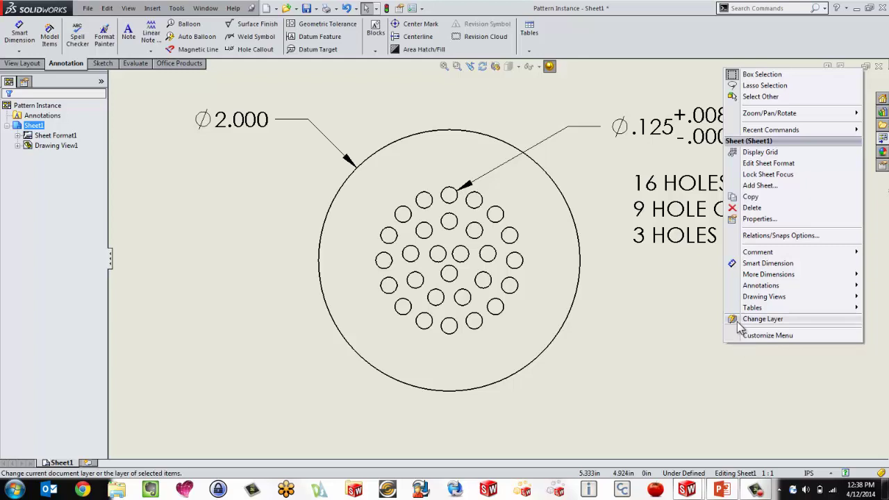
{"action": "left_click", "coordinate": [738, 321]}
{"action": "left_click", "coordinate": [832, 287]}
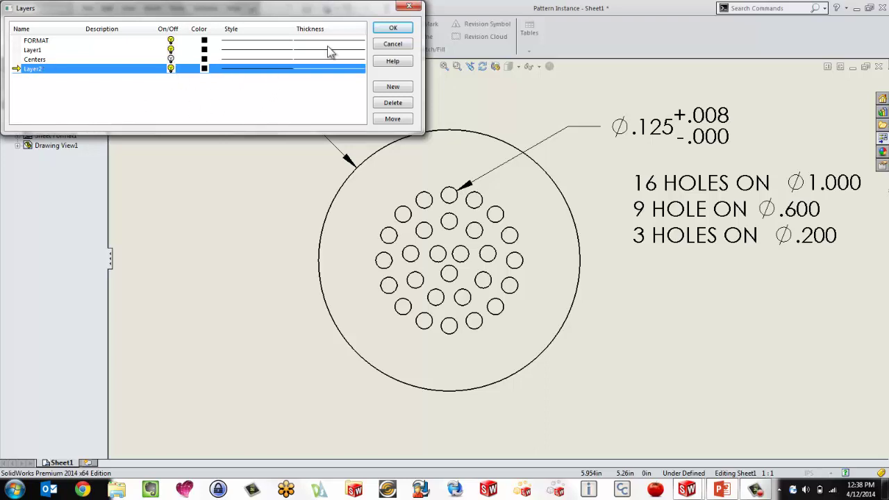
{"action": "left_click", "coordinate": [394, 28]}
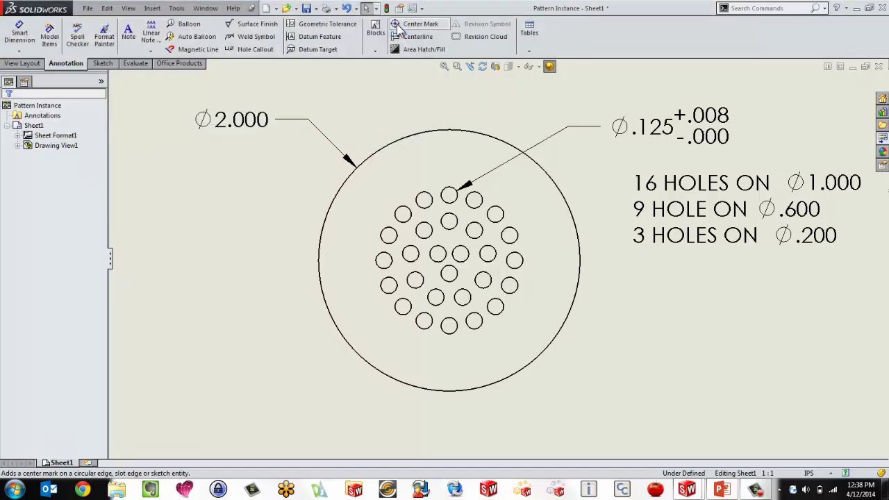
Move the Ø.125 dimension and HOLES ON note up-left, then nudge the note slightly down.
{"action": "left_click_drag", "start_coordinate": [711, 143], "coordinate": [691, 135]}
{"action": "left_click_drag", "start_coordinate": [697, 184], "coordinate": [666, 169]}
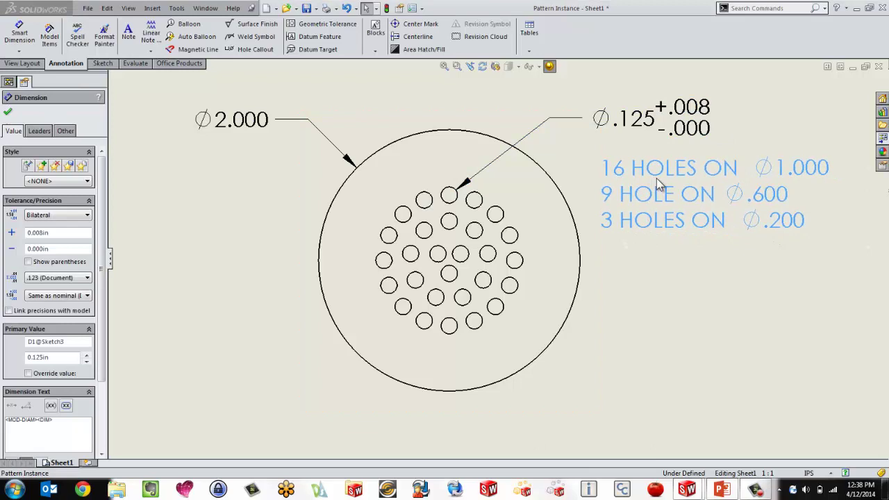
{"action": "left_click", "coordinate": [686, 330]}
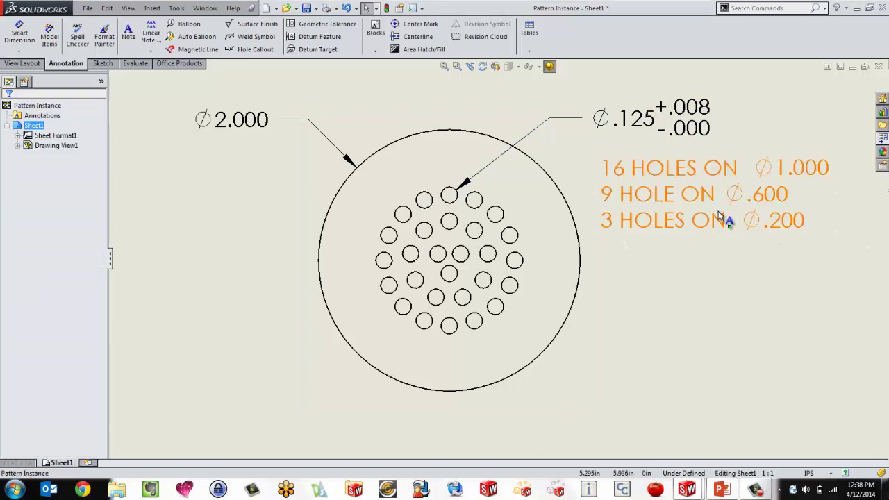
{"action": "left_click", "coordinate": [676, 223]}
{"action": "left_click_drag", "start_coordinate": [677, 223], "coordinate": [680, 237]}
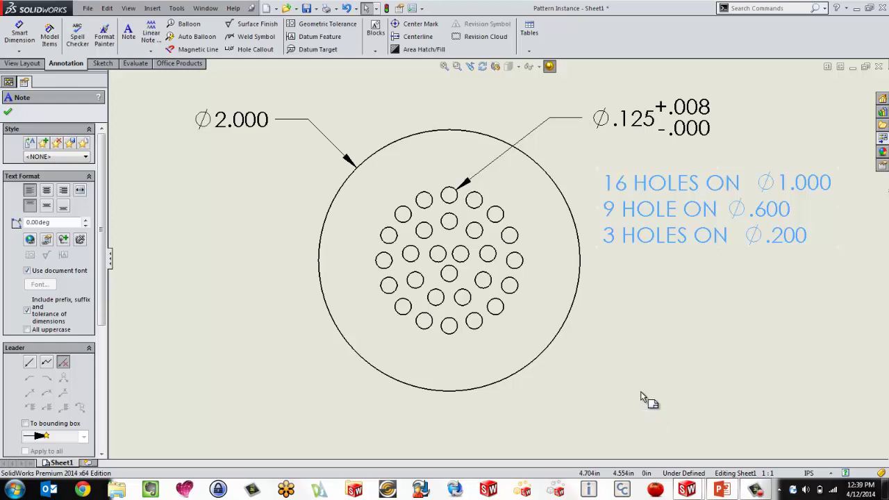
Switch to the 3D disc part and orbit it to show the top face.
{"action": "key", "text": "ctrl+Tab"}
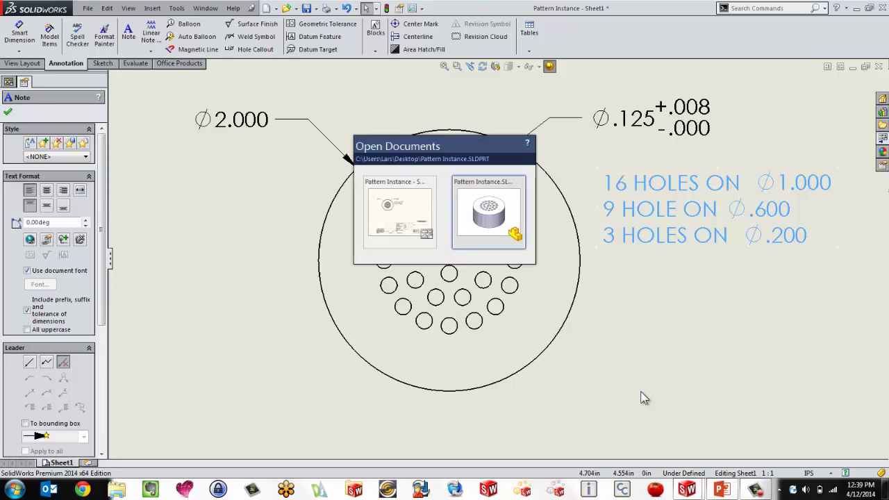
{"action": "middle_click_drag", "start_coordinate": [622, 360], "coordinate": [563, 157]}
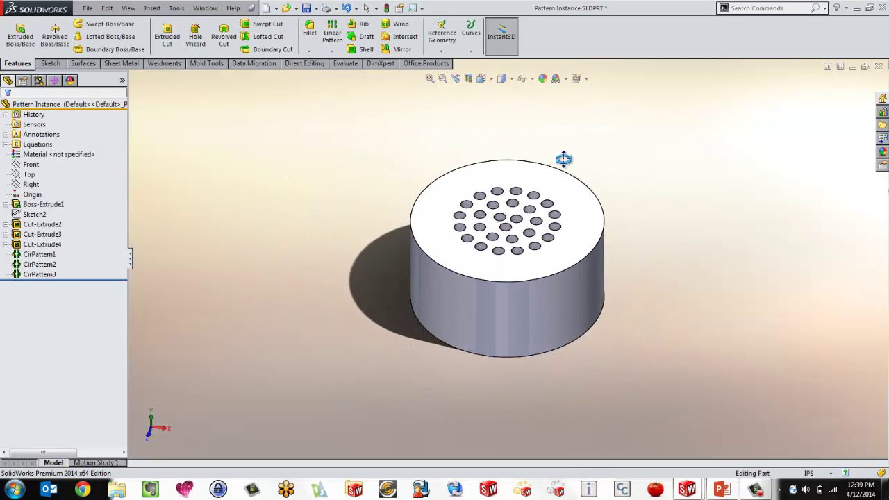
{"action": "middle_click_drag", "start_coordinate": [582, 304], "coordinate": [603, 179]}
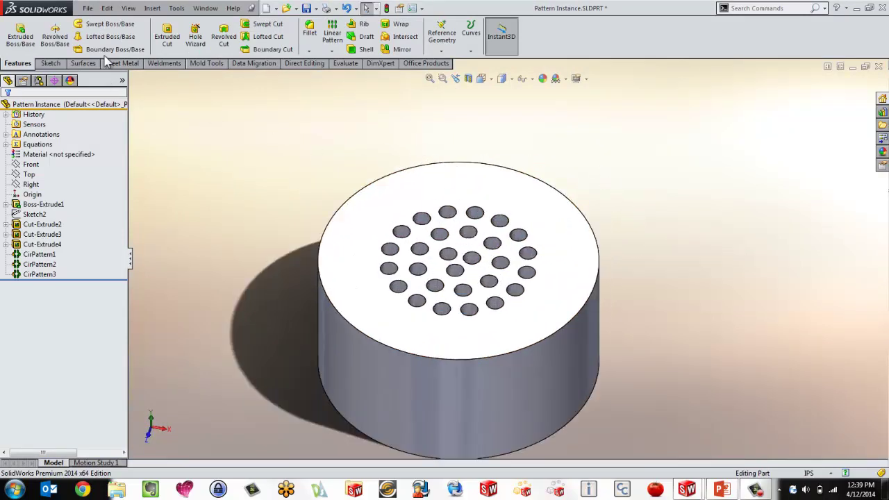
Add global variable 'AMount of holes' = D1@CirPattern1 + D1@CirPattern2 + D1@CirPattern3, evaluating to 28.
{"action": "left_click", "coordinate": [176, 8]}
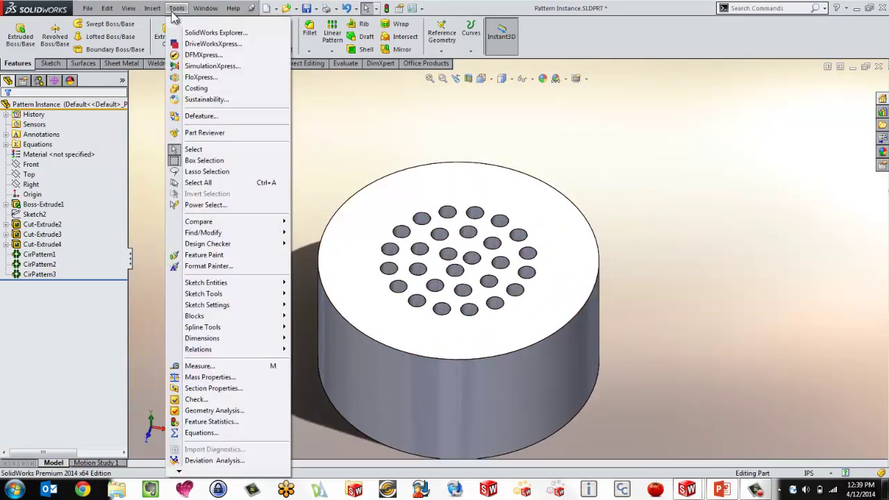
{"action": "left_click", "coordinate": [200, 433]}
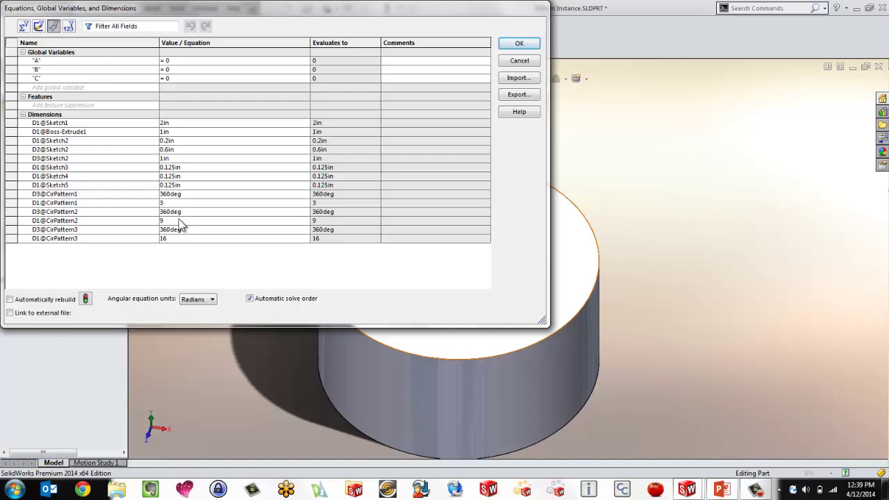
{"action": "left_click", "coordinate": [132, 89]}
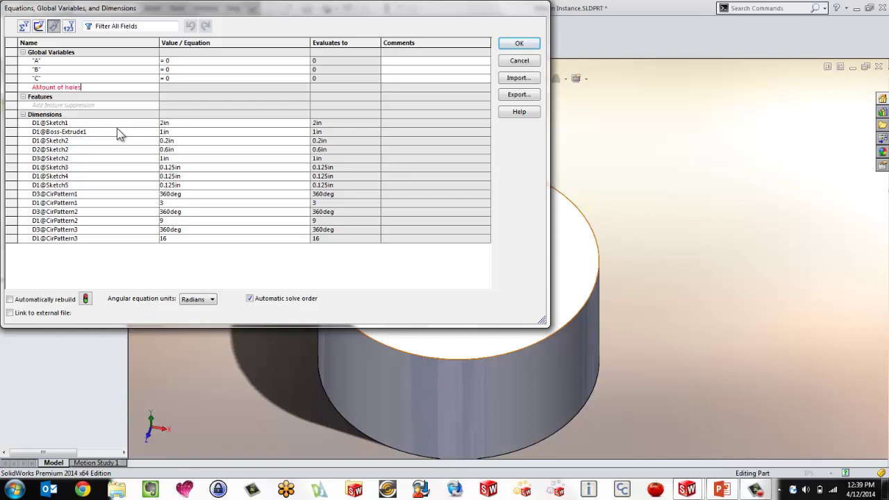
{"action": "type", "text": "AMount of holes"}
{"action": "left_click", "coordinate": [188, 86]}
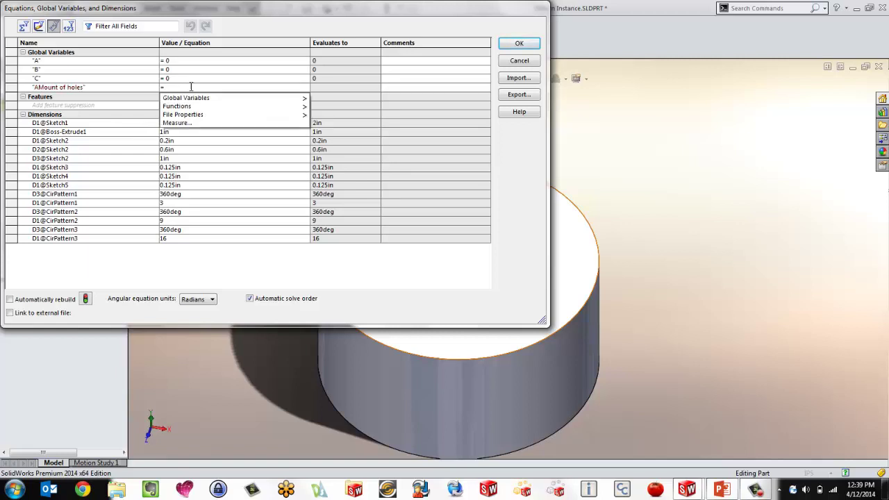
{"action": "left_click", "coordinate": [59, 205]}
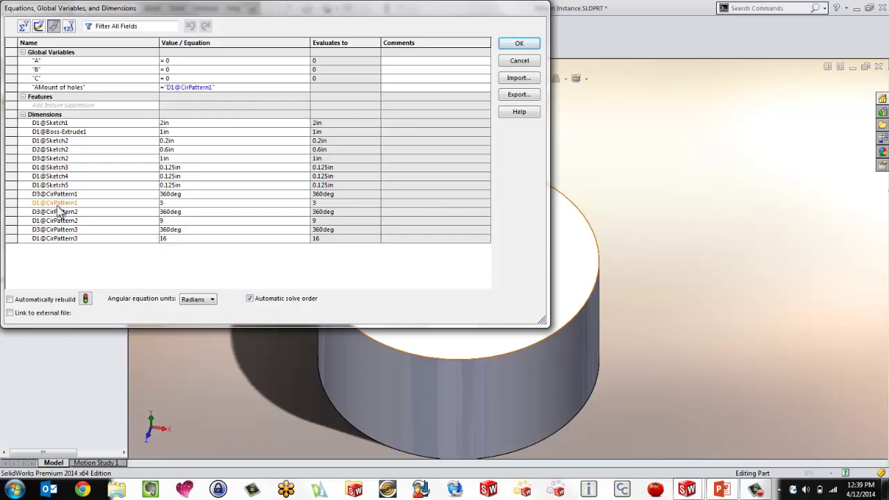
{"action": "type", "text": "+"}
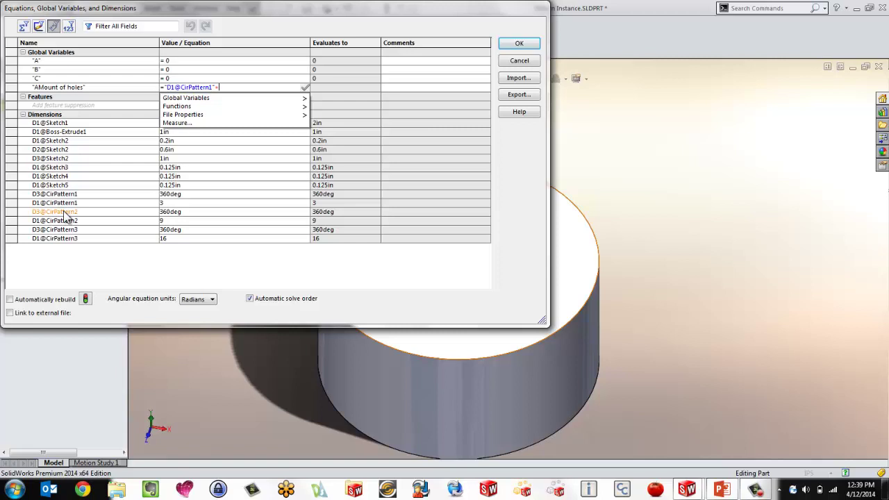
{"action": "left_click", "coordinate": [64, 221]}
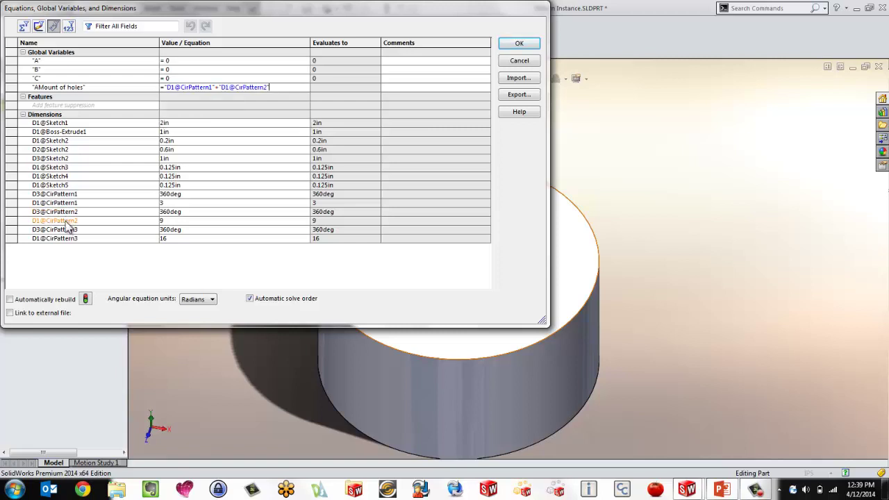
{"action": "type", "text": "+"}
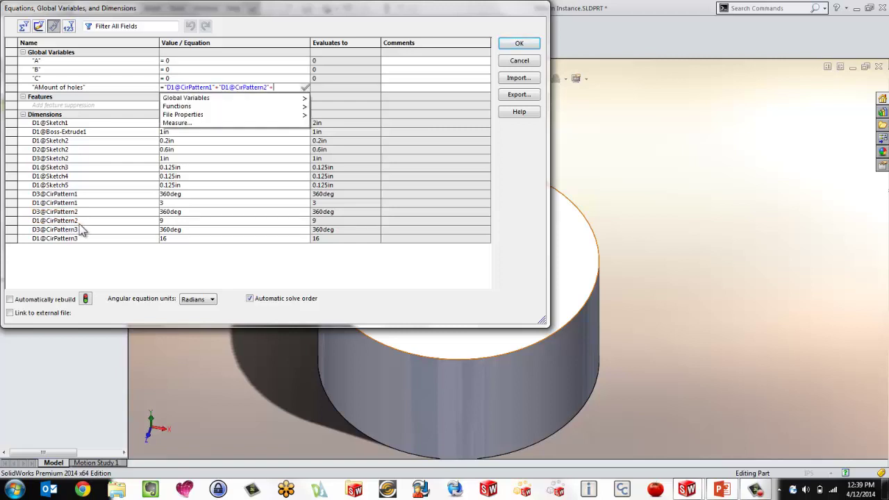
{"action": "left_click", "coordinate": [77, 239]}
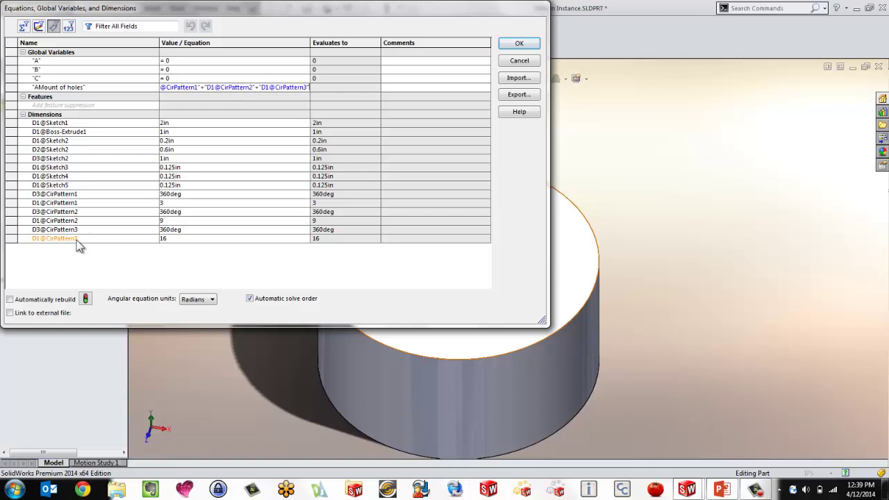
{"action": "key", "text": "Return"}
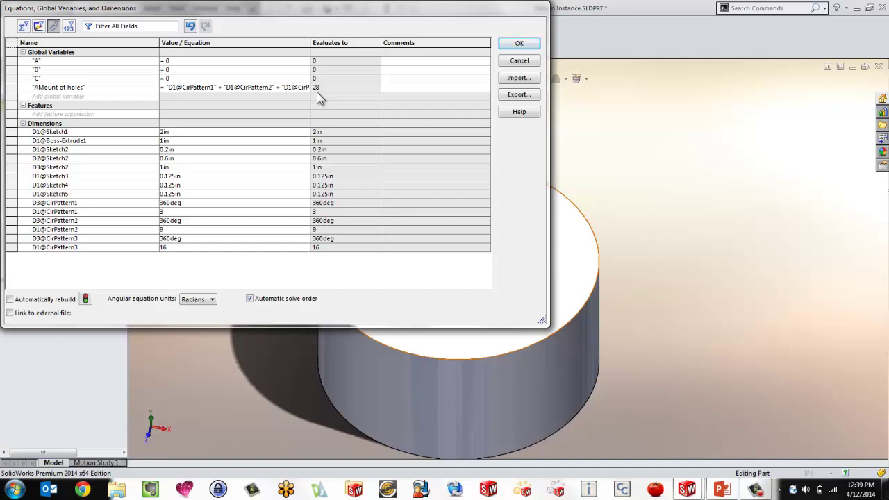
{"action": "left_click", "coordinate": [519, 45]}
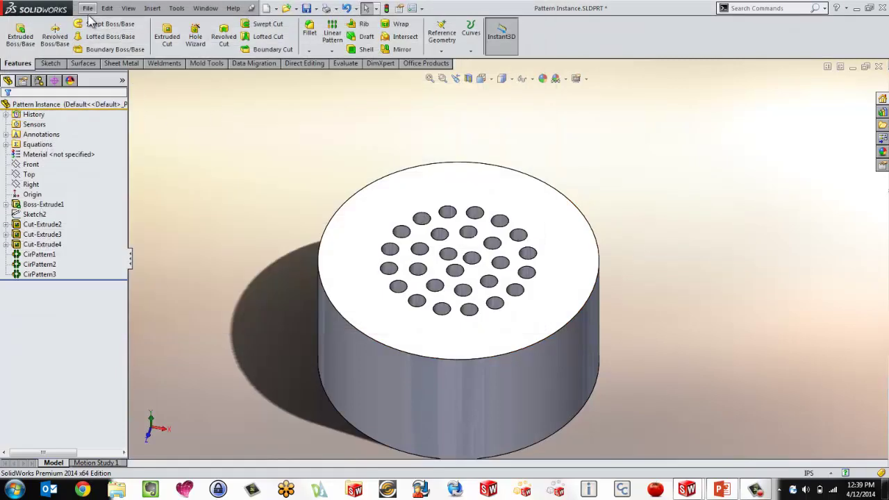
Add custom property 'Holes Total' in File Properties, linked to the AMount of holes variable (28).
{"action": "left_click", "coordinate": [88, 9]}
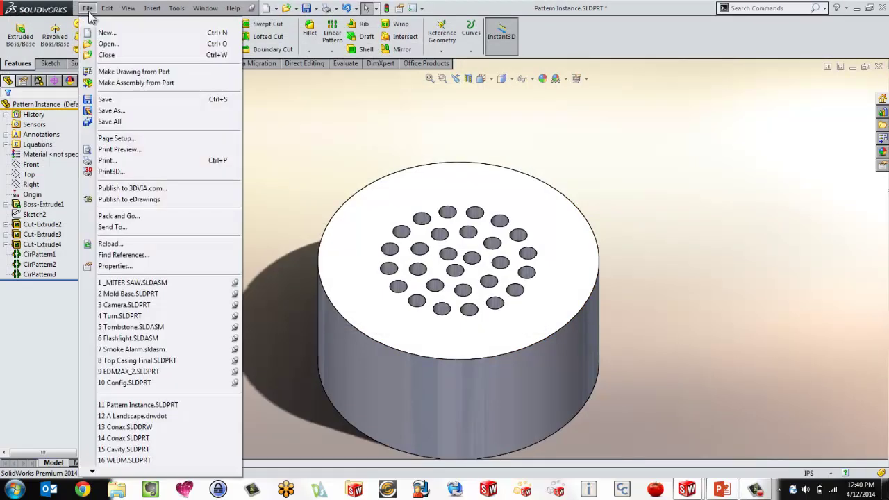
{"action": "left_click", "coordinate": [115, 266]}
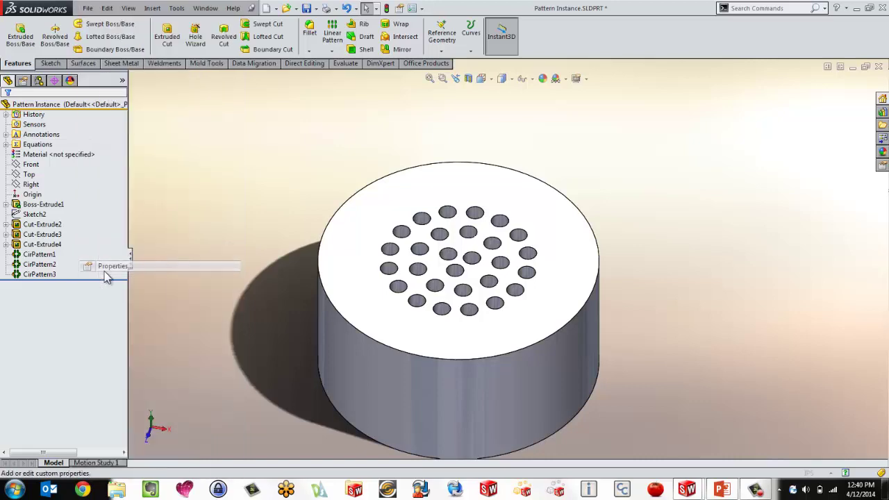
{"action": "left_click", "coordinate": [241, 253]}
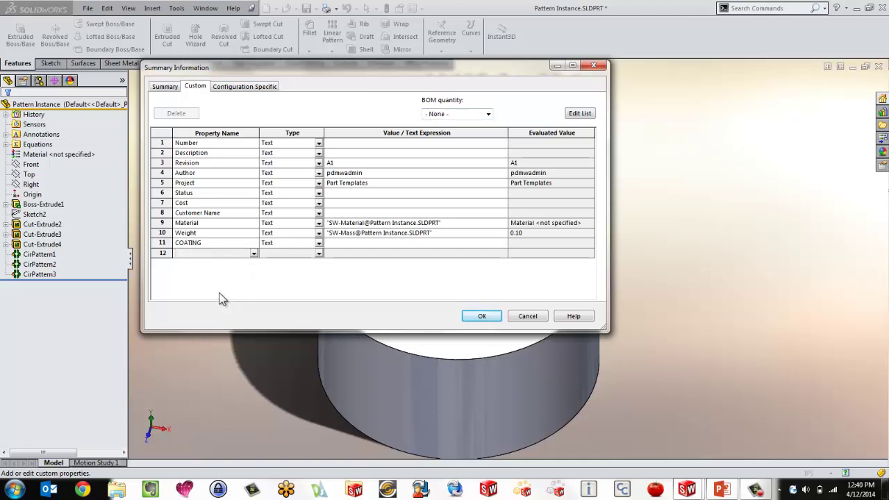
{"action": "type", "text": "Holes 1"}
{"action": "type", "text": "otal"}
{"action": "left_click", "coordinate": [453, 252]}
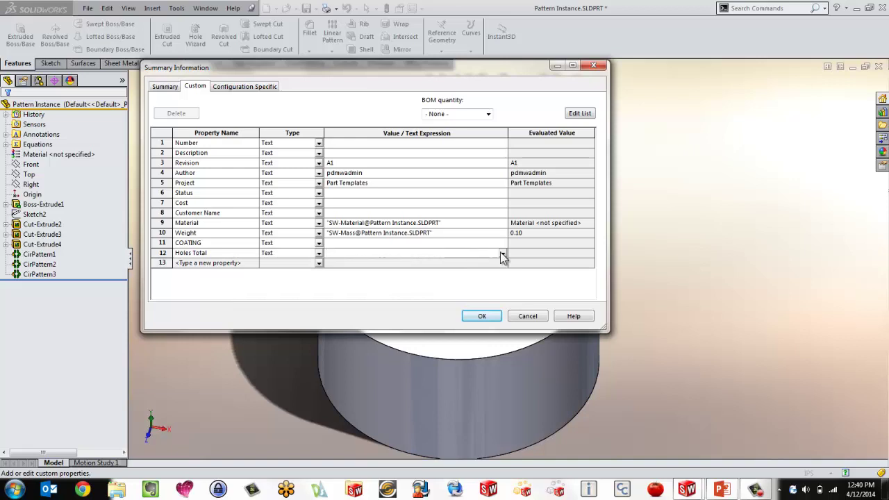
{"action": "left_click", "coordinate": [504, 253]}
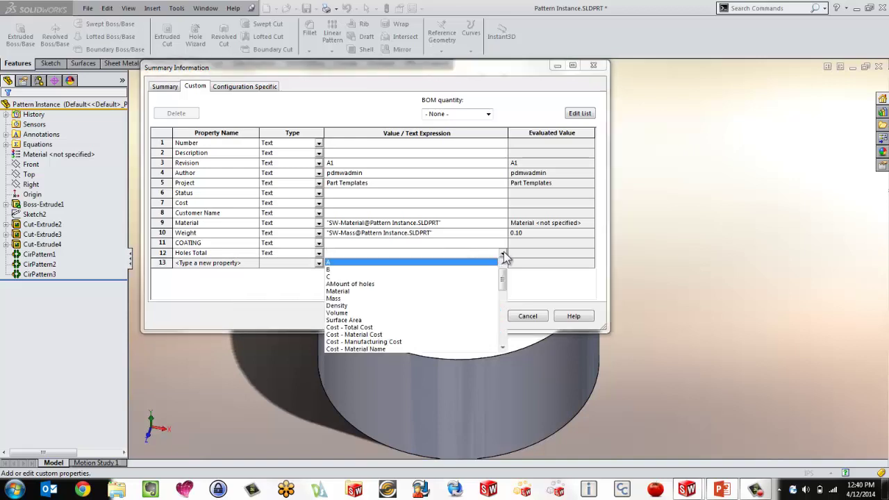
{"action": "left_click", "coordinate": [354, 285]}
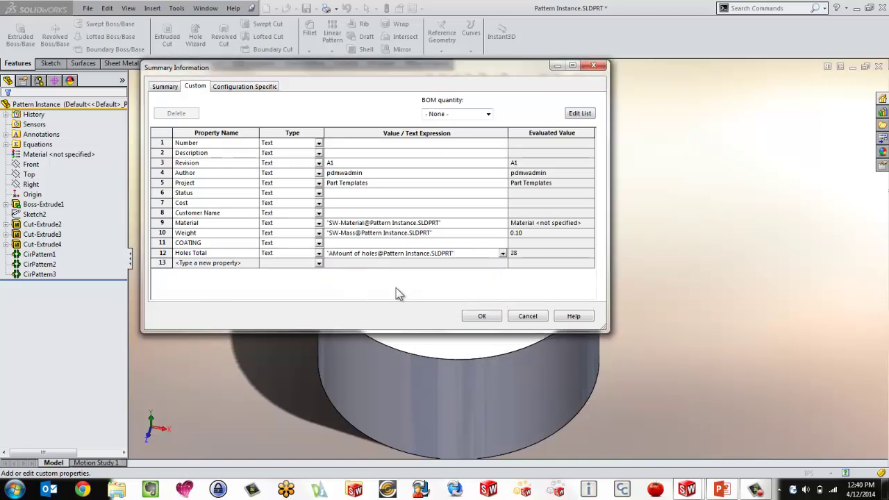
{"action": "left_click", "coordinate": [486, 318]}
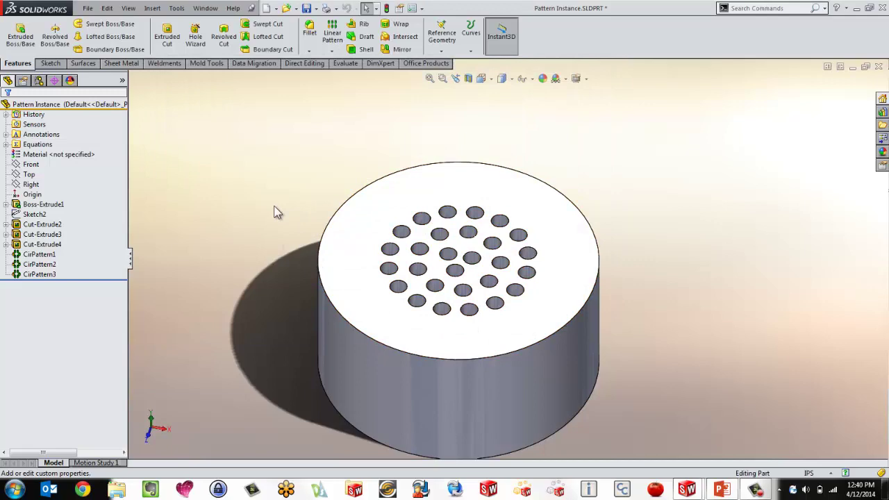
On the drawing, insert a blank first line above '16 HOLES ON Ø1.000' in the hole-count note.
{"action": "key", "text": "ctrl+Tab"}
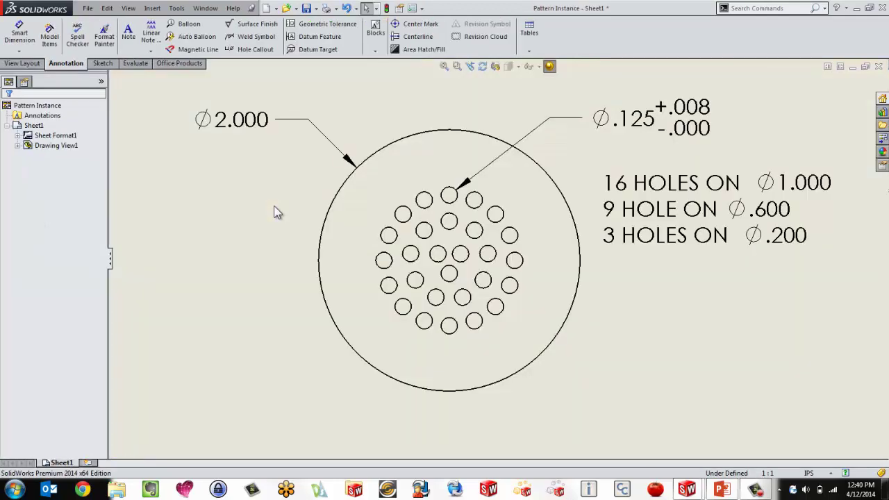
{"action": "left_click", "coordinate": [643, 201]}
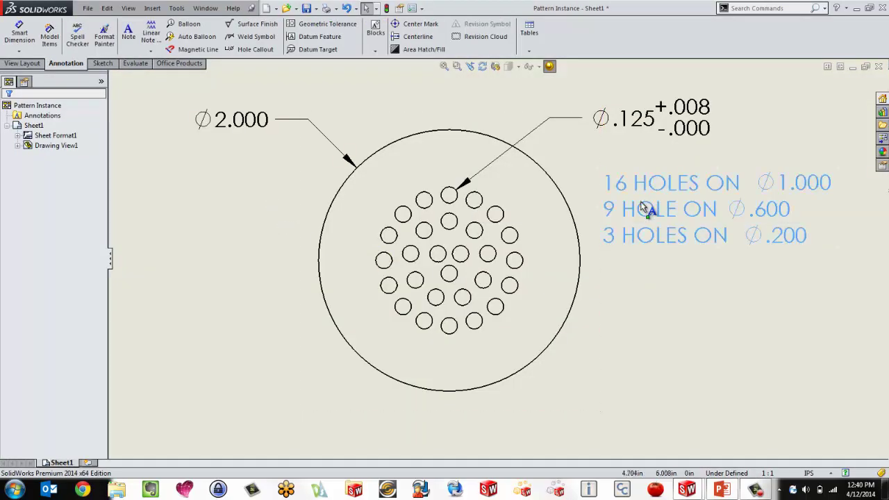
{"action": "double_click", "coordinate": [643, 204]}
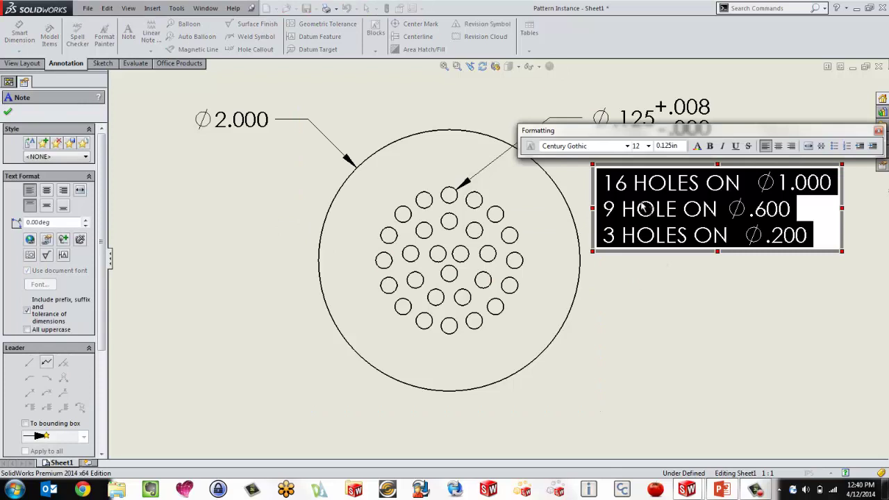
{"action": "left_click", "coordinate": [604, 183]}
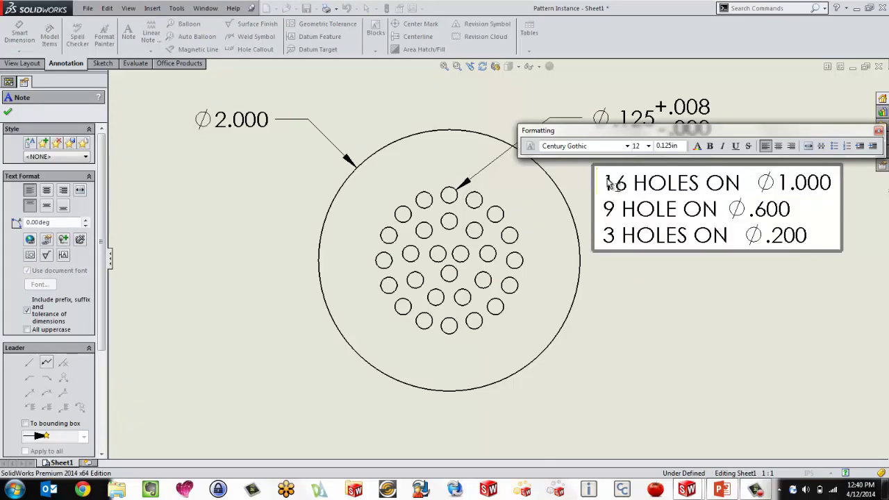
{"action": "key", "text": "Return"}
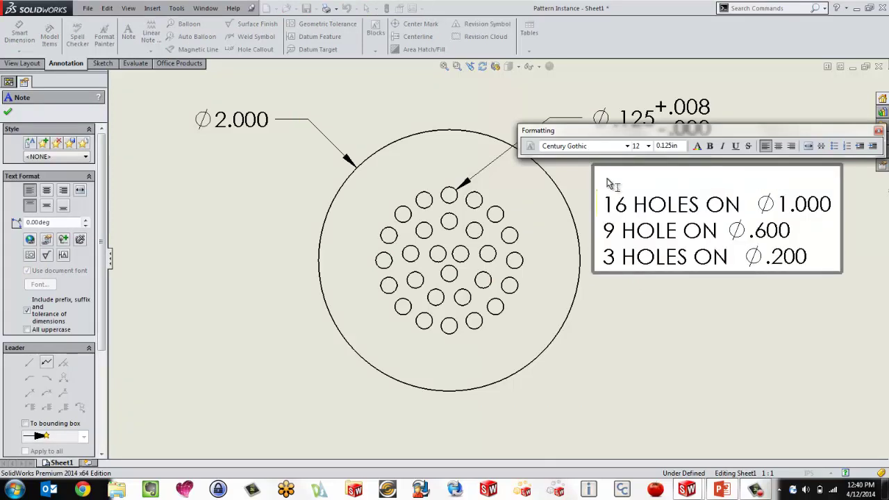
{"action": "left_click", "coordinate": [608, 183]}
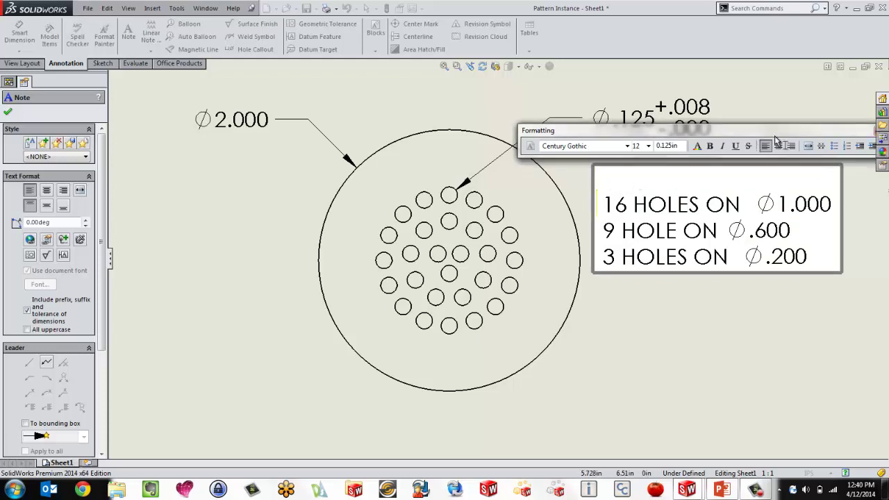
{"action": "left_click", "coordinate": [620, 158]}
{"action": "double_click", "coordinate": [623, 217]}
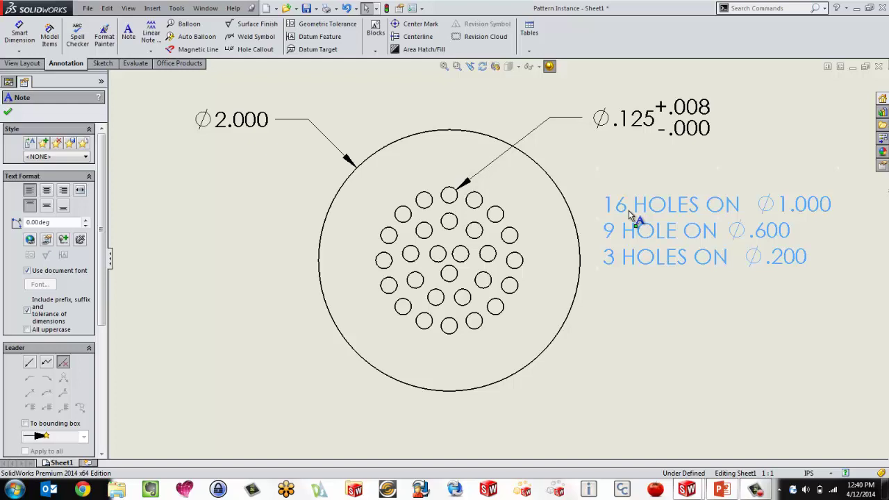
{"action": "left_click", "coordinate": [615, 182]}
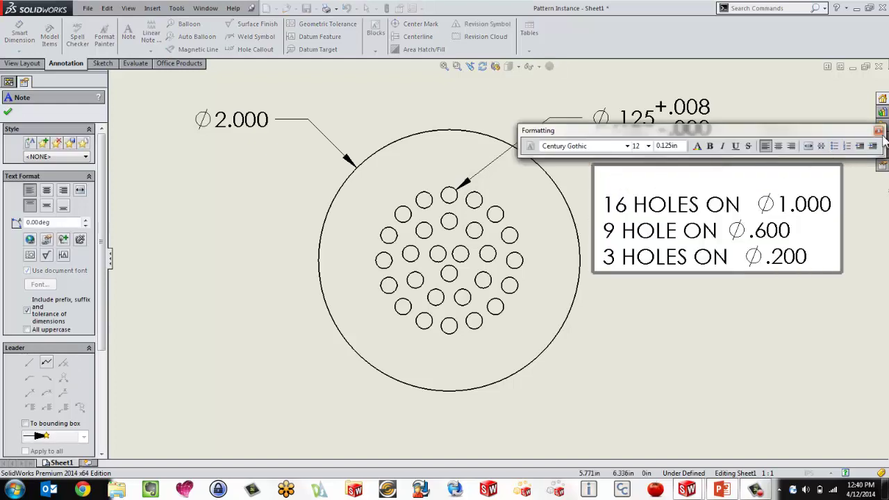
Insert the model's linked Holes Total property (28) followed by 'Total' on the note's first line.
{"action": "left_click", "coordinate": [47, 239]}
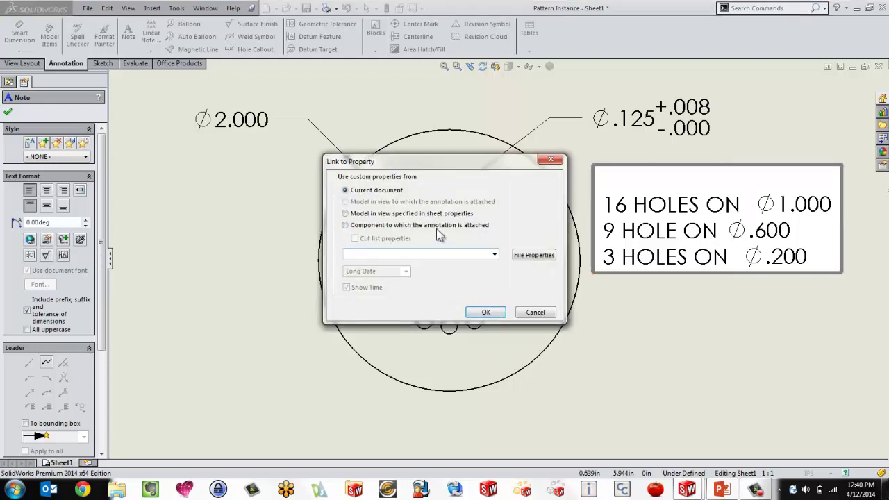
{"action": "left_click", "coordinate": [417, 214]}
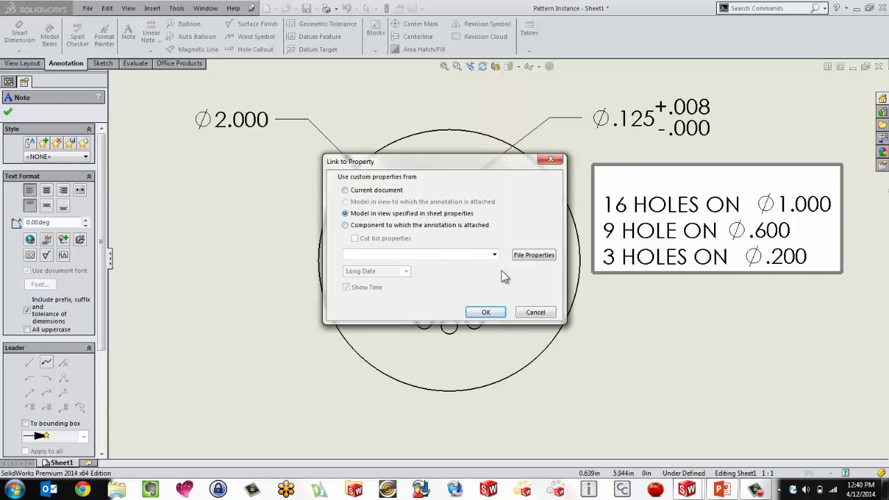
{"action": "left_click", "coordinate": [494, 255]}
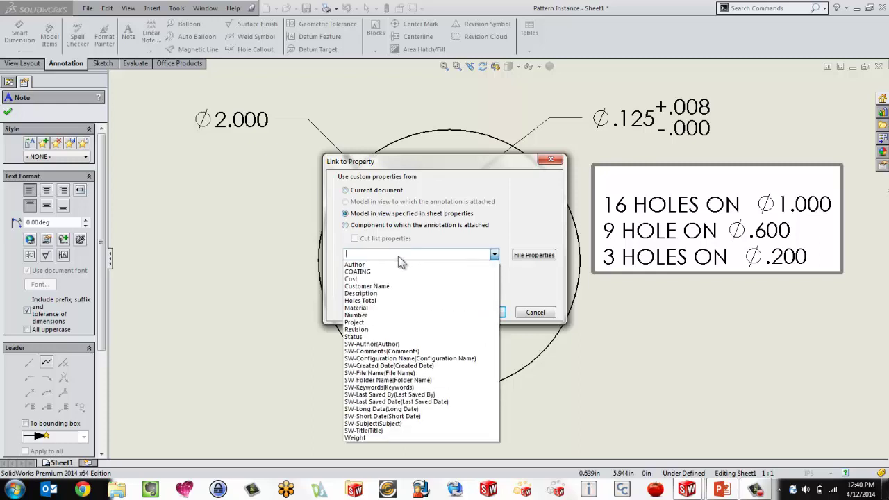
{"action": "left_click", "coordinate": [390, 300]}
{"action": "left_click", "coordinate": [473, 313]}
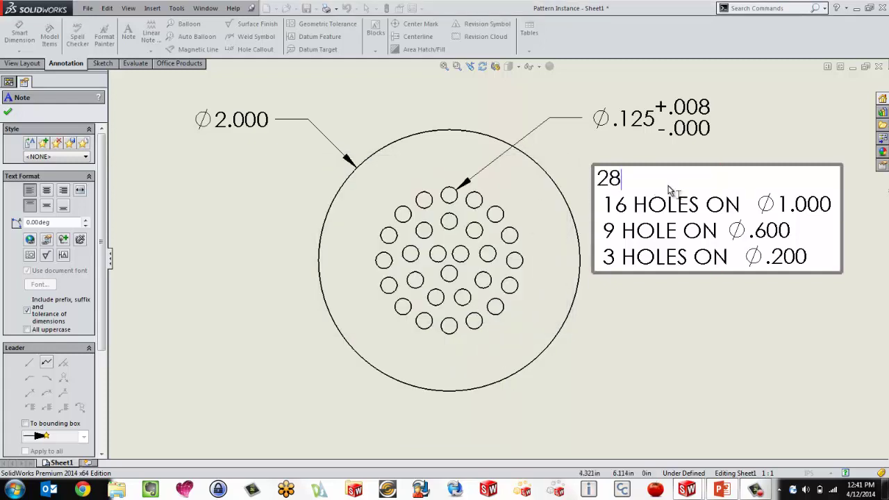
{"action": "type", "text": "Total"}
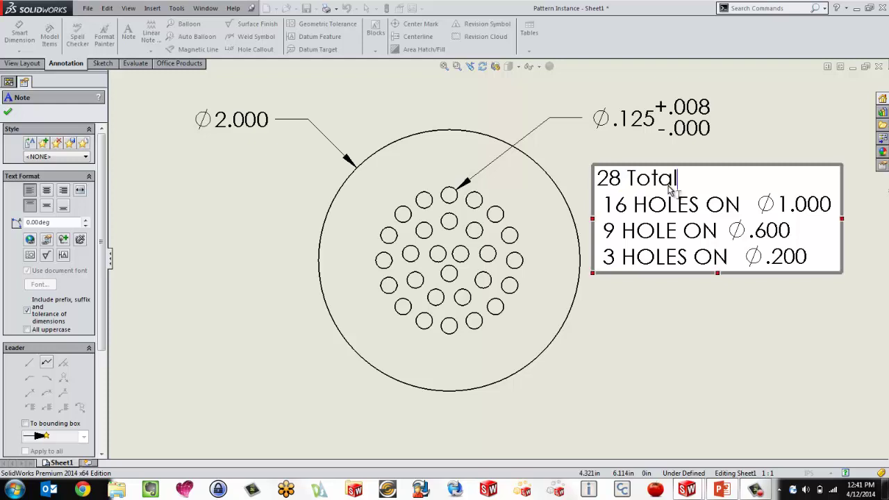
Underline the '28 Total' line of the note and finish editing.
{"action": "left_click_drag", "start_coordinate": [699, 184], "coordinate": [605, 180]}
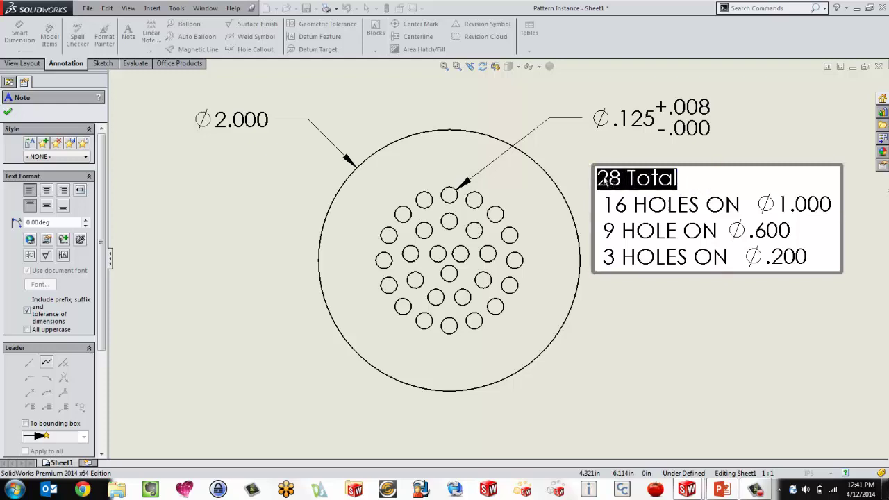
{"action": "key", "text": "Escape"}
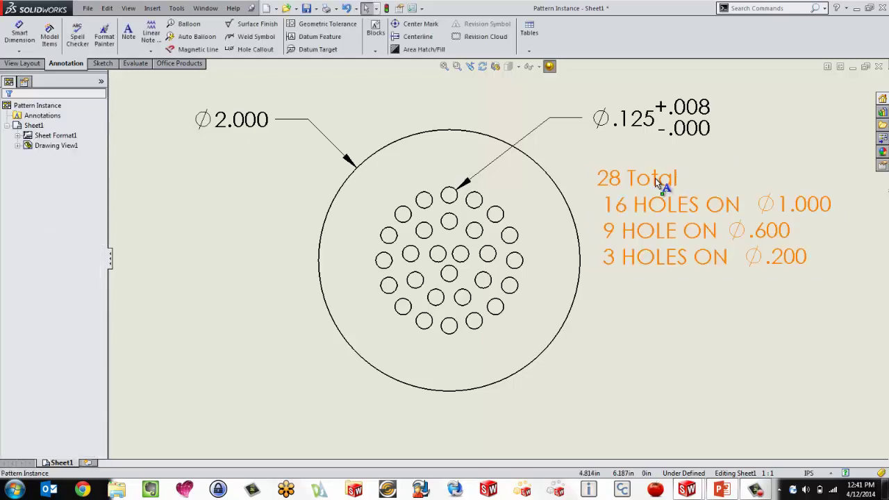
{"action": "double_click", "coordinate": [655, 178]}
{"action": "left_click_drag", "start_coordinate": [691, 186], "coordinate": [601, 180]}
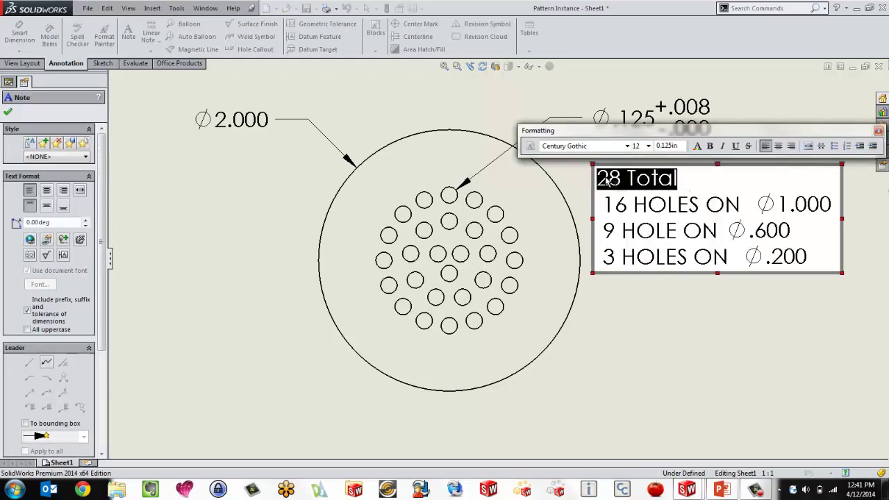
{"action": "left_click", "coordinate": [736, 146]}
{"action": "left_click", "coordinate": [722, 336]}
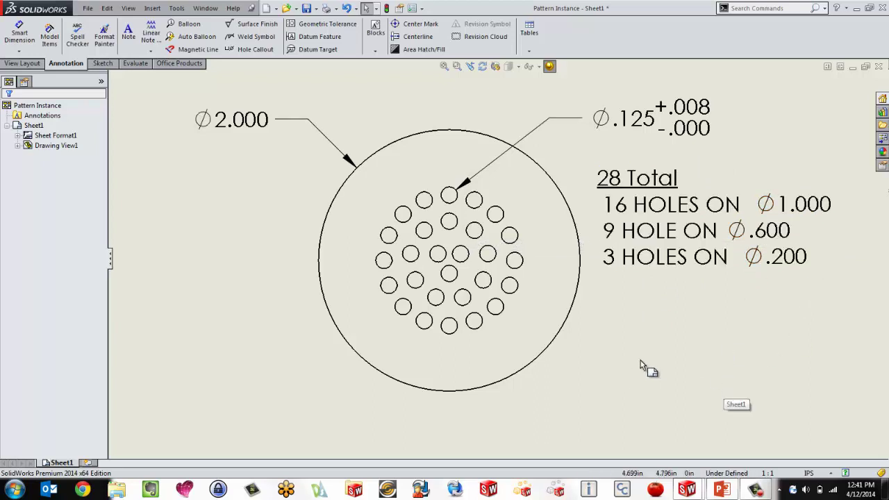
In the part, show Sketch2 and change the Ø1.000 pattern circle to 1.250.
{"action": "key", "text": "ctrl+Tab"}
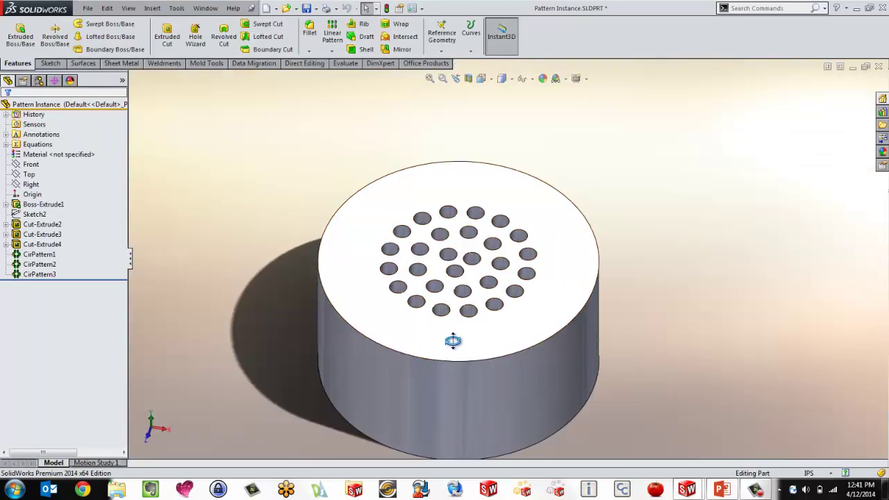
{"action": "middle_click_drag", "start_coordinate": [452, 340], "coordinate": [423, 364]}
{"action": "left_click", "coordinate": [34, 214]}
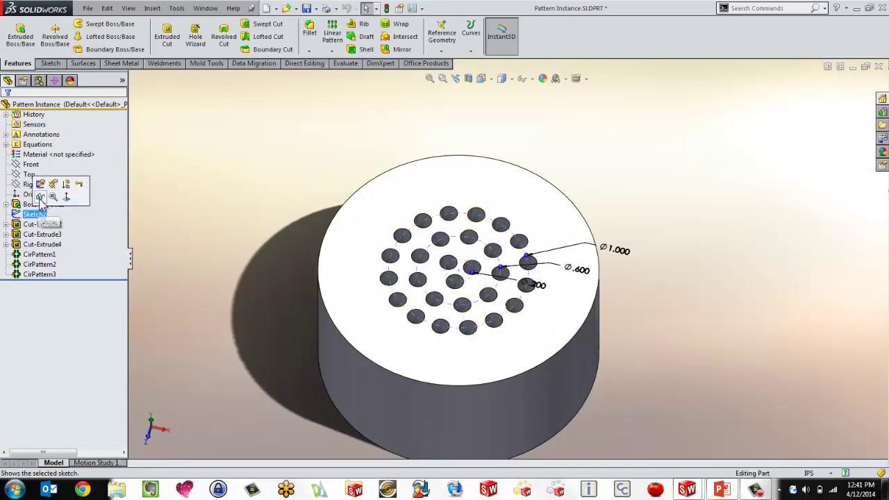
{"action": "left_click", "coordinate": [41, 198]}
{"action": "key", "text": "z"}
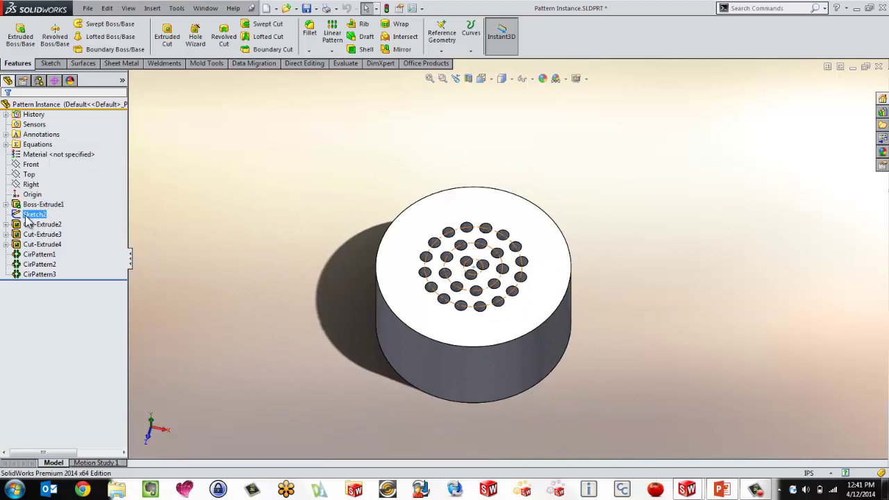
{"action": "scroll", "coordinate": [594, 253], "scroll_direction": "down", "scroll_amount": 3}
{"action": "double_click", "coordinate": [580, 236]}
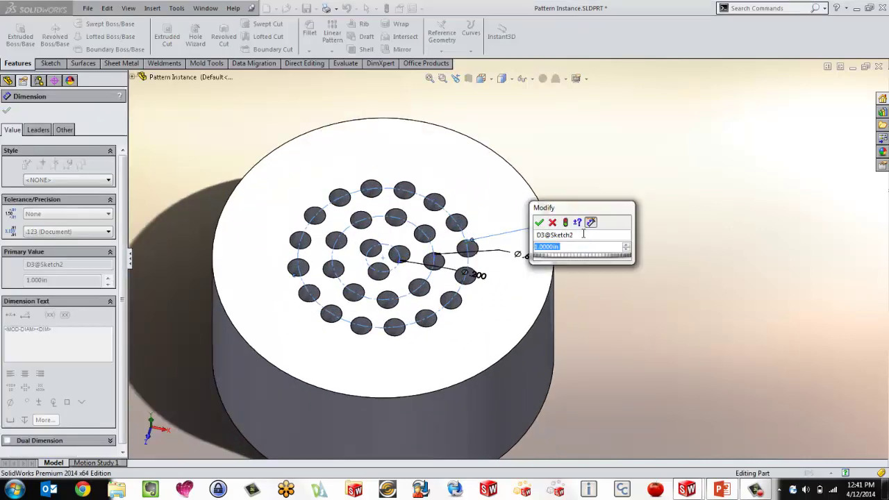
{"action": "type", "text": "1.25"}
{"action": "key", "text": "Return"}
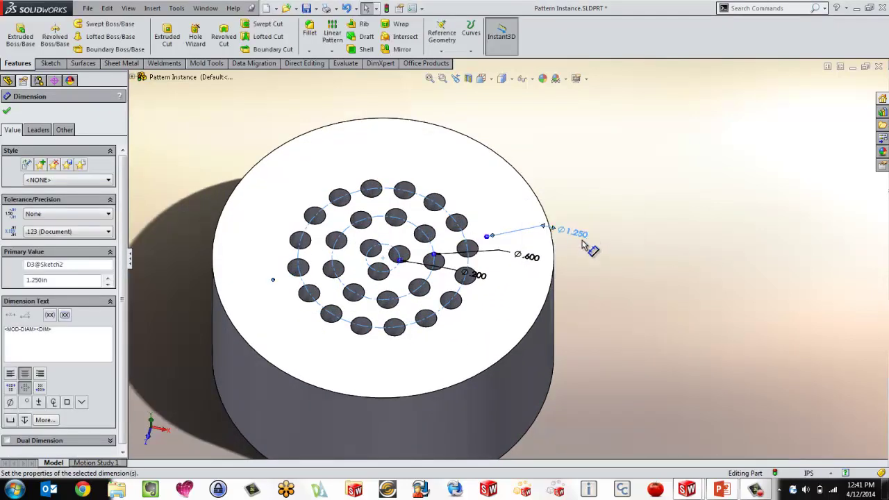
Change the .600 and .200 pattern circles to .800 and .300, then check the drawing.
{"action": "double_click", "coordinate": [531, 257]}
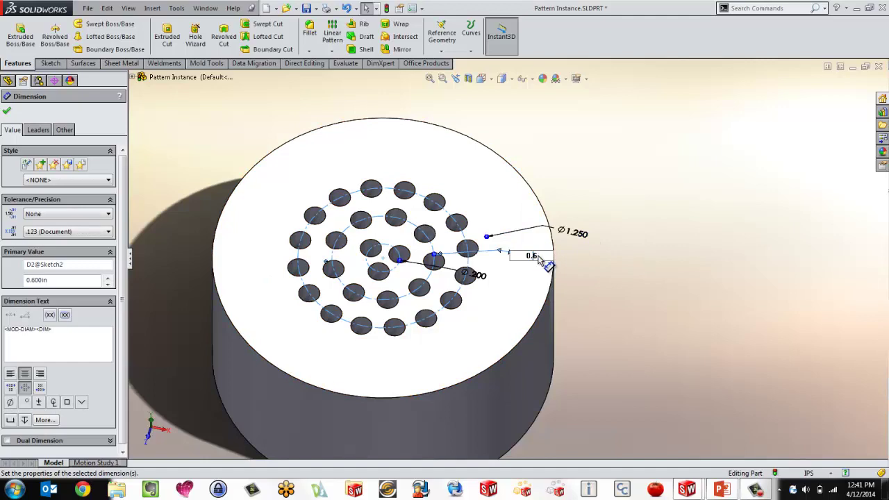
{"action": "key", "text": "BackSpace"}
{"action": "type", "text": "8"}
{"action": "key", "text": "Return"}
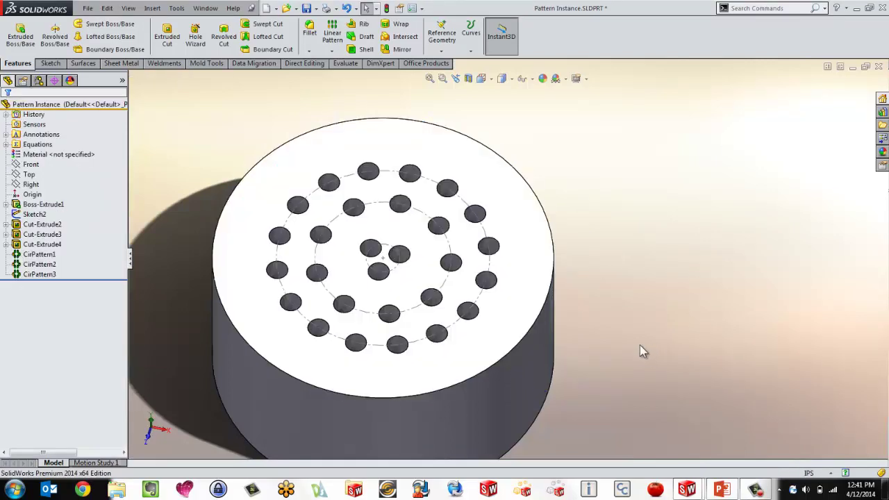
{"action": "left_click", "coordinate": [341, 243]}
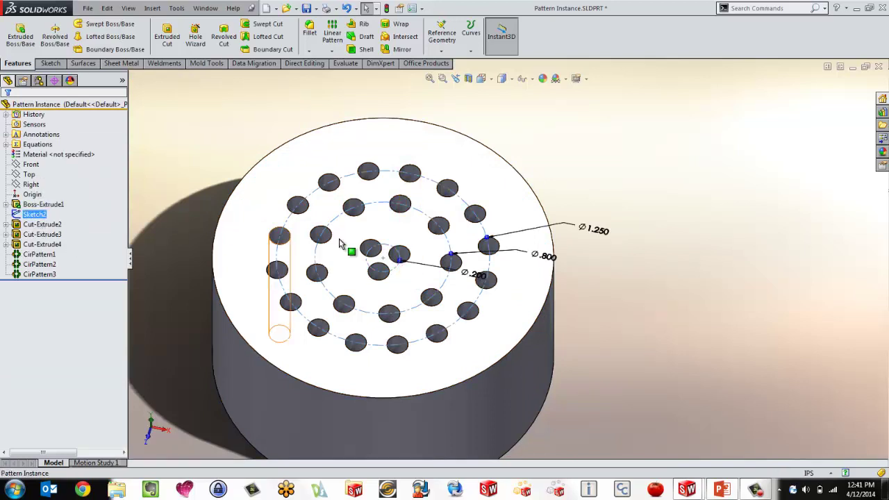
{"action": "double_click", "coordinate": [476, 275]}
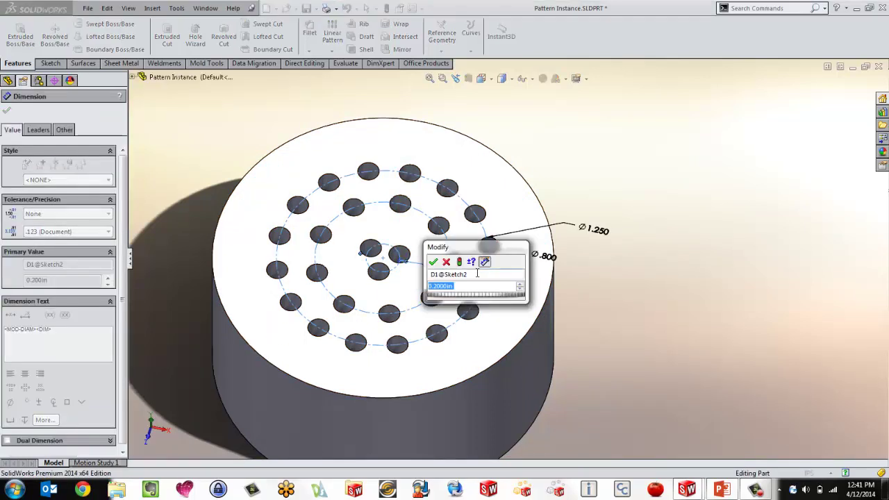
{"action": "type", "text": ".3"}
{"action": "key", "text": "Return"}
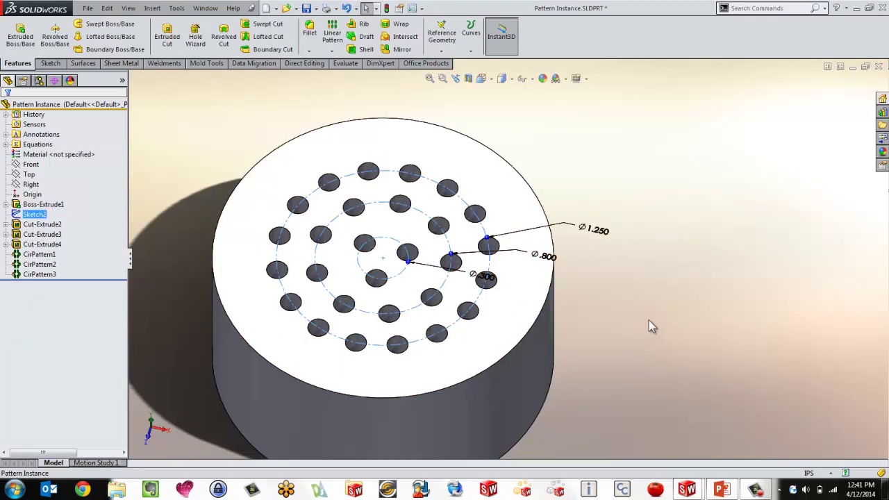
{"action": "key", "text": "ctrl+Tab"}
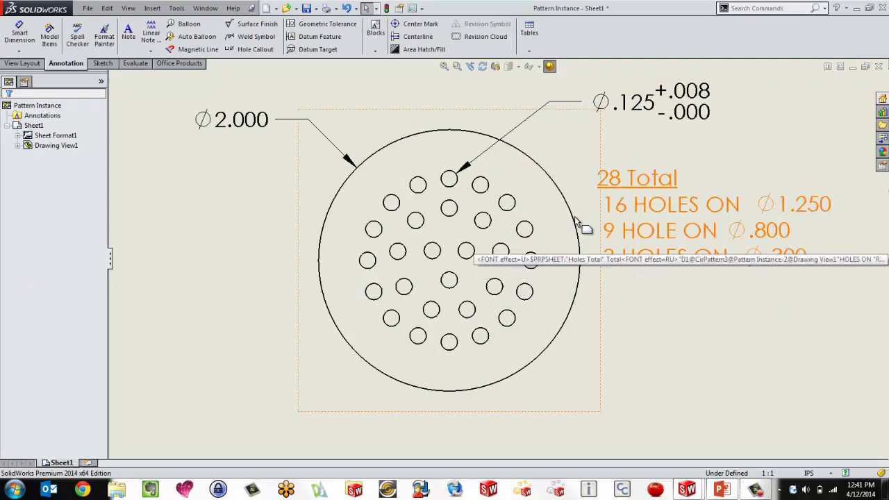
{"action": "key", "text": "ctrl+Tab"}
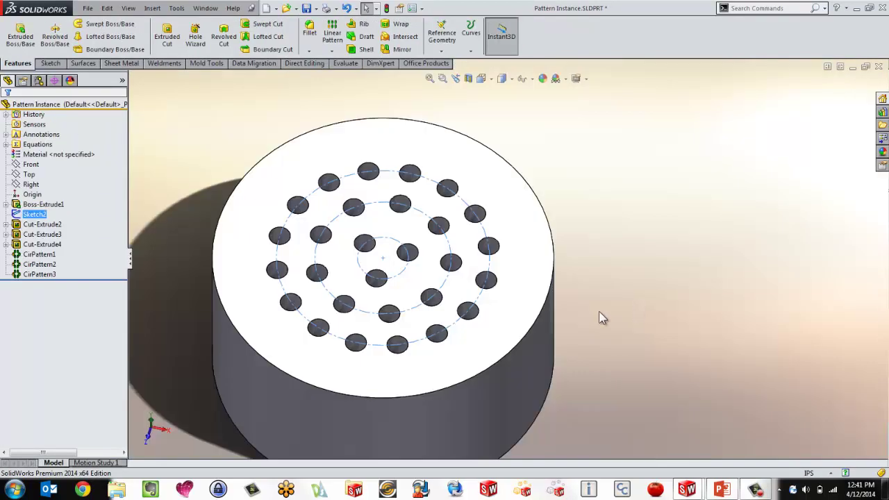
Set the middle-ring pattern CirPattern2 to 12 holes.
{"action": "scroll", "coordinate": [602, 318], "scroll_direction": "up", "scroll_amount": 2}
{"action": "scroll", "coordinate": [316, 313], "scroll_direction": "down", "scroll_amount": 3}
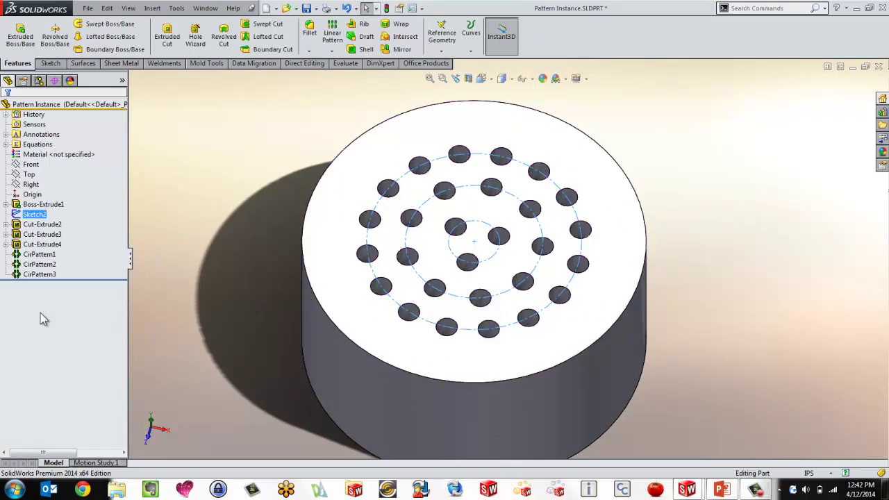
{"action": "left_click", "coordinate": [37, 255]}
{"action": "scroll", "coordinate": [577, 273], "scroll_direction": "down", "scroll_amount": 5}
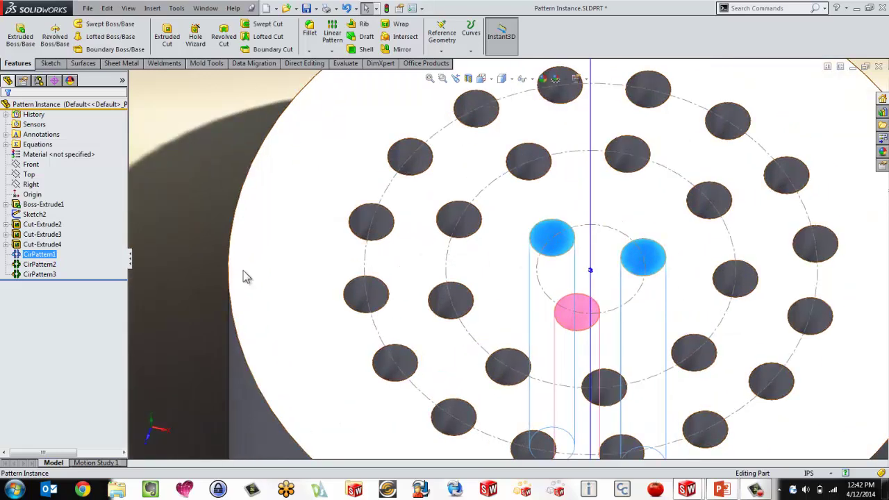
{"action": "left_click", "coordinate": [35, 265], "text": "ctrl"}
{"action": "left_click", "coordinate": [32, 275]}
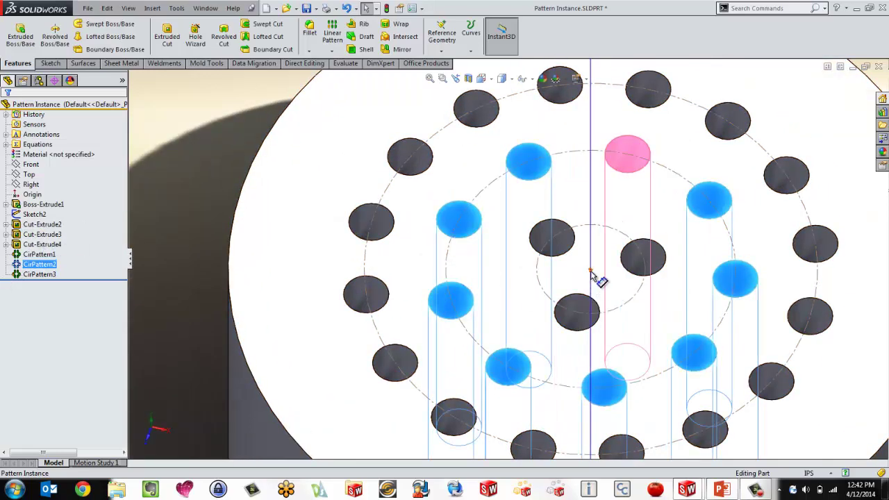
{"action": "key", "text": "d"}
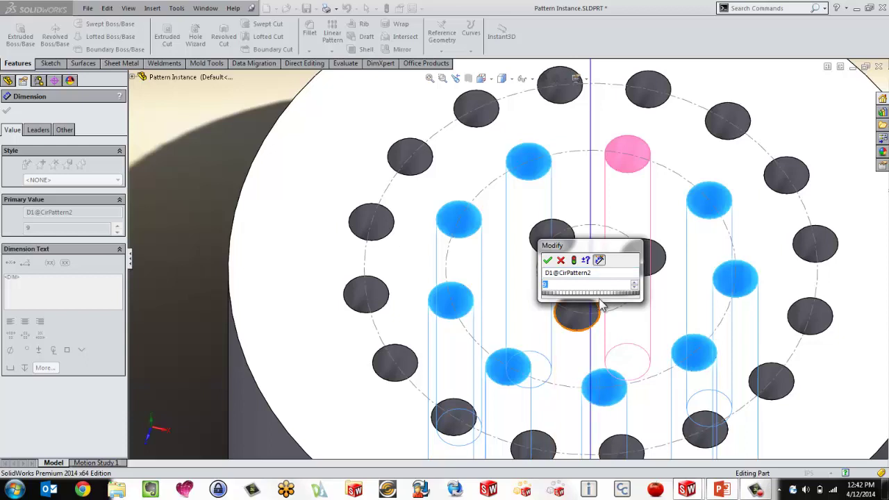
{"action": "left_click", "coordinate": [549, 260]}
{"action": "key", "text": "Escape"}
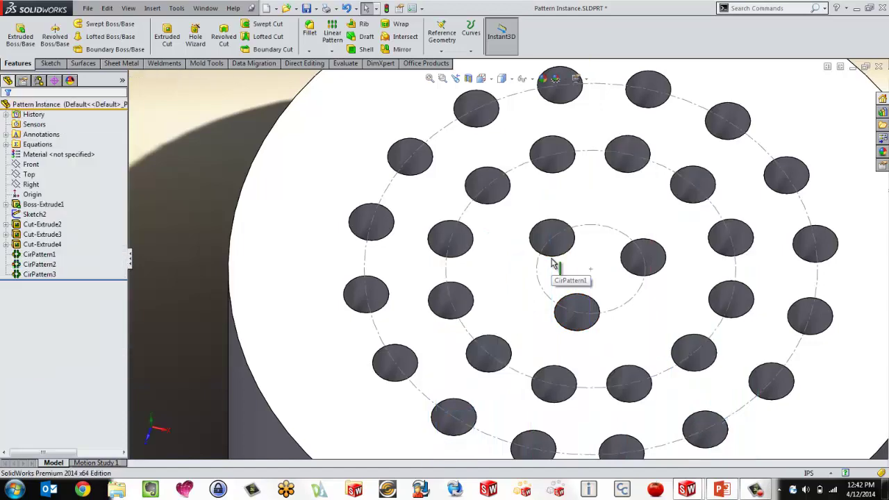
Raise CirPattern3's count from 16 to 20 and view the drawing note reading 35 Total.
{"action": "scroll", "coordinate": [549, 259], "scroll_direction": "up", "scroll_amount": 5}
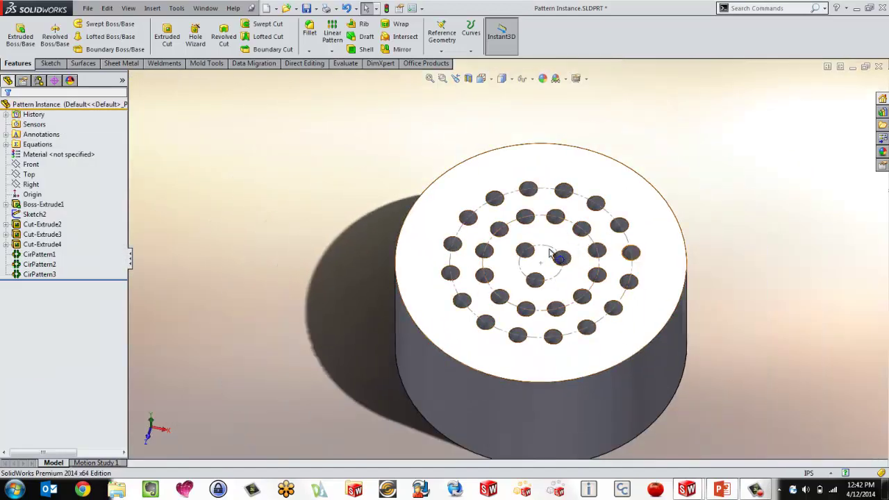
{"action": "left_click", "coordinate": [48, 275]}
{"action": "scroll", "coordinate": [576, 271], "scroll_direction": "down", "scroll_amount": 3}
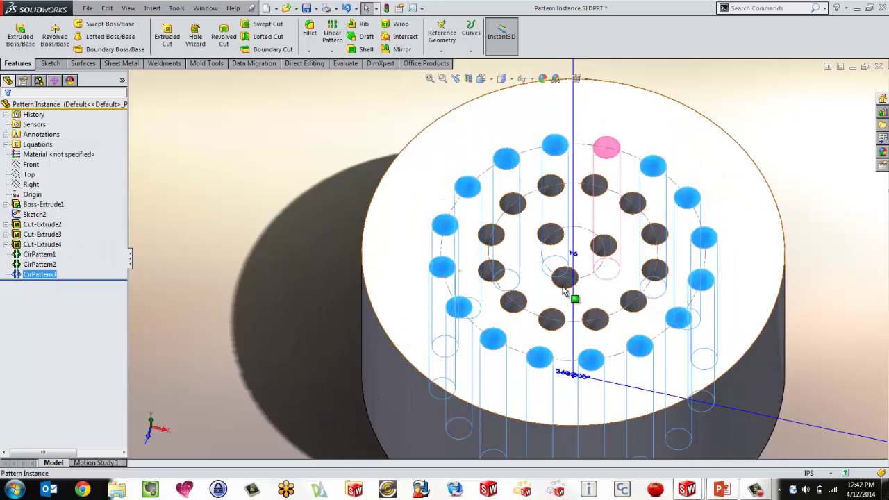
{"action": "left_click", "coordinate": [576, 255]}
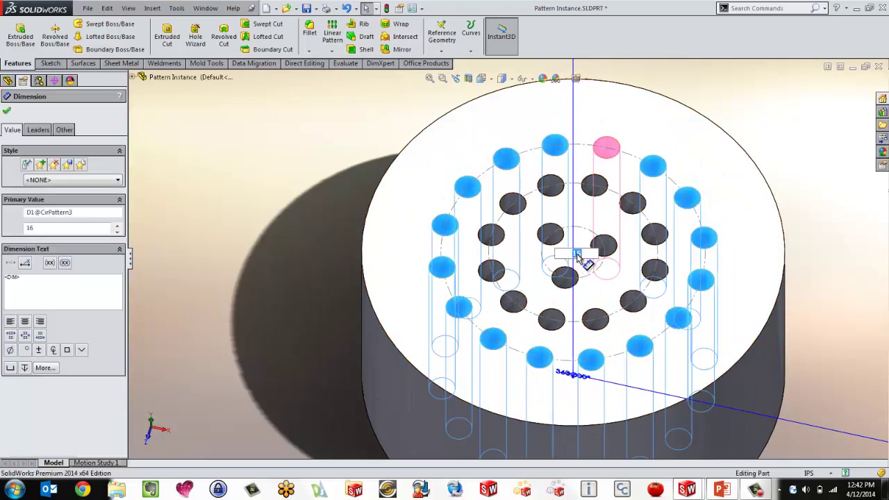
{"action": "key", "text": "Escape"}
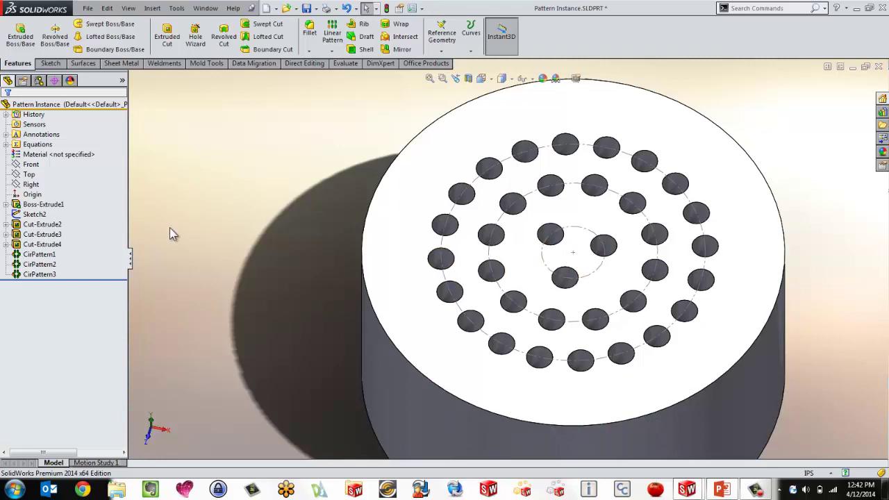
{"action": "key", "text": "ctrl+Tab"}
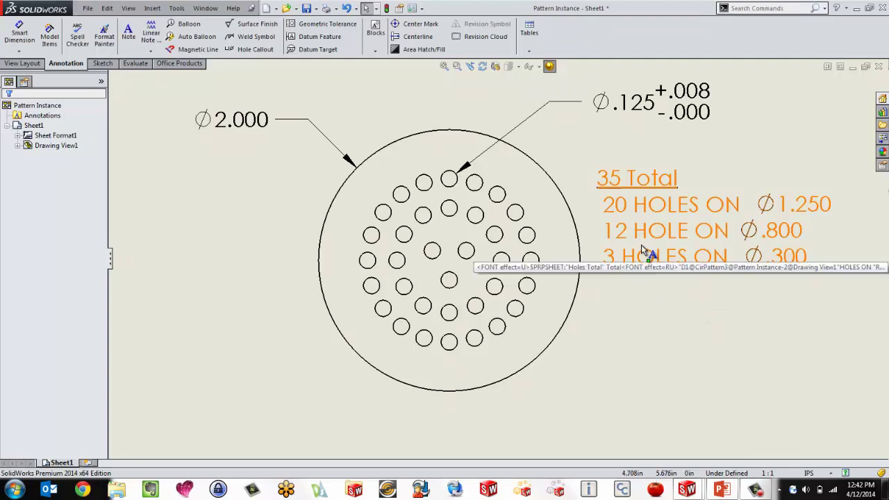
Move the 35 Total hole note slightly higher, then switch to the Thank You slide show.
{"action": "left_click_drag", "start_coordinate": [642, 244], "coordinate": [641, 214]}
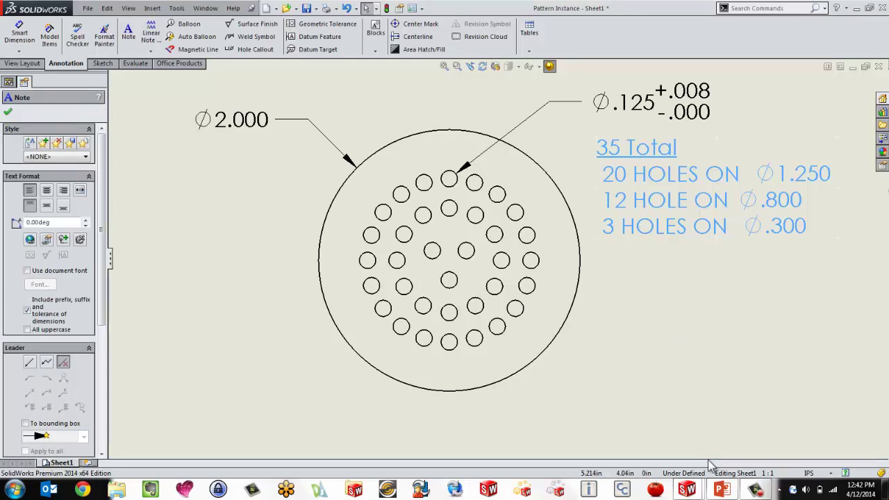
{"action": "key", "text": "alt+Tab"}
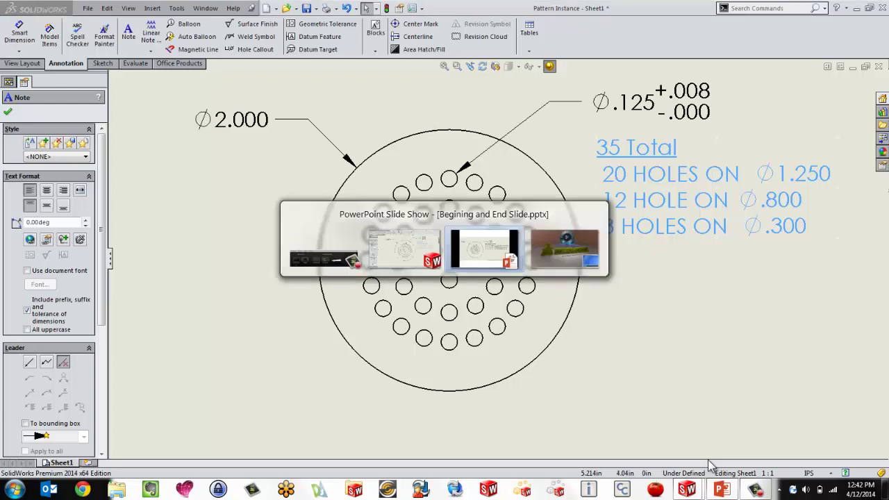